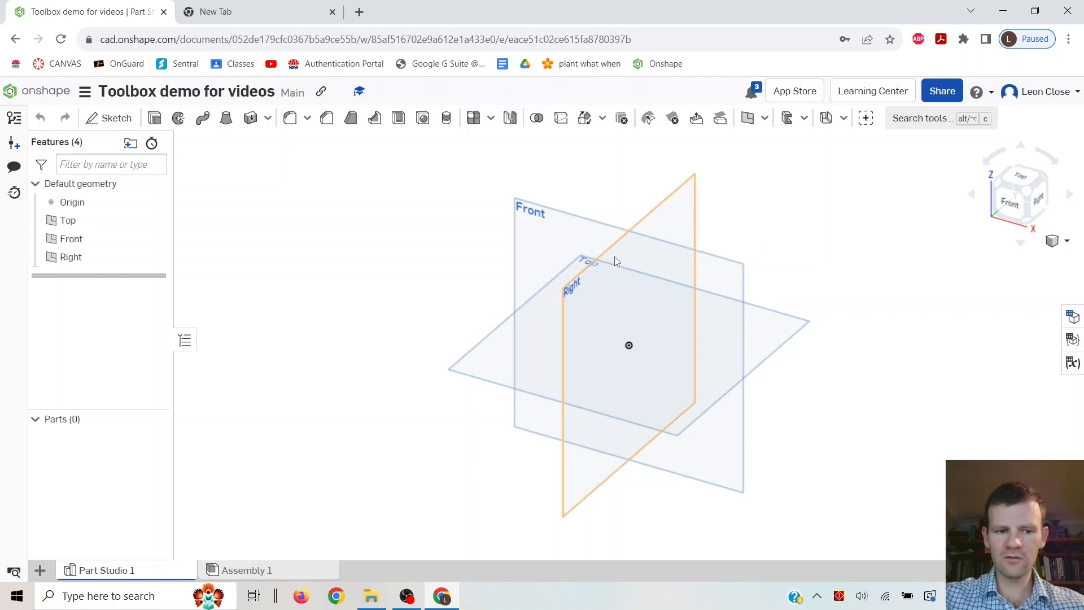
# Cycle through the Front, Top, Right and isometric standard views of the default planes.
pyautogui.click(73, 258)
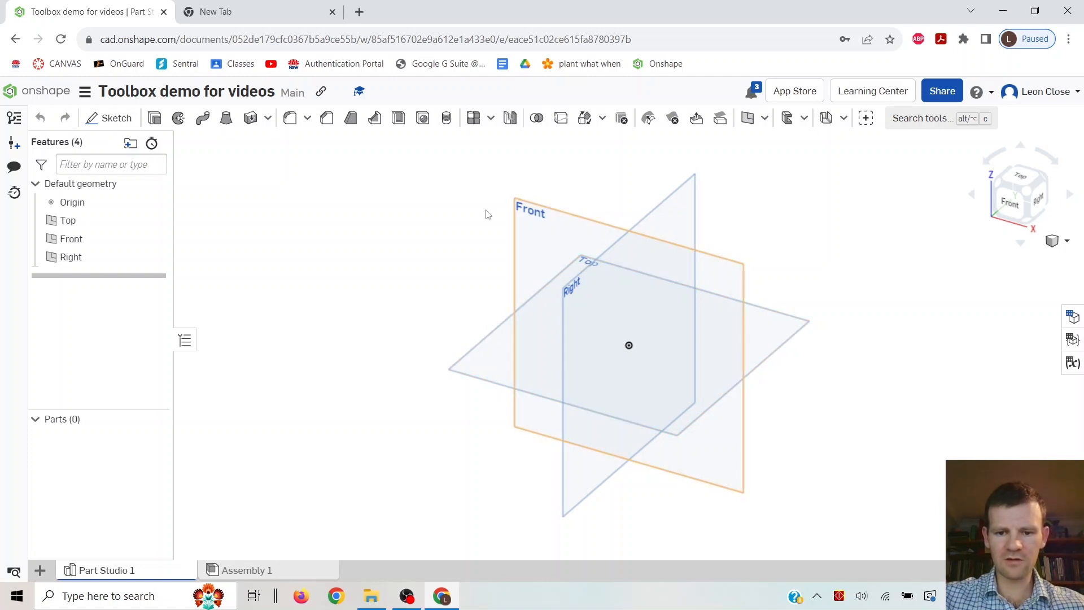
pyautogui.press('1')
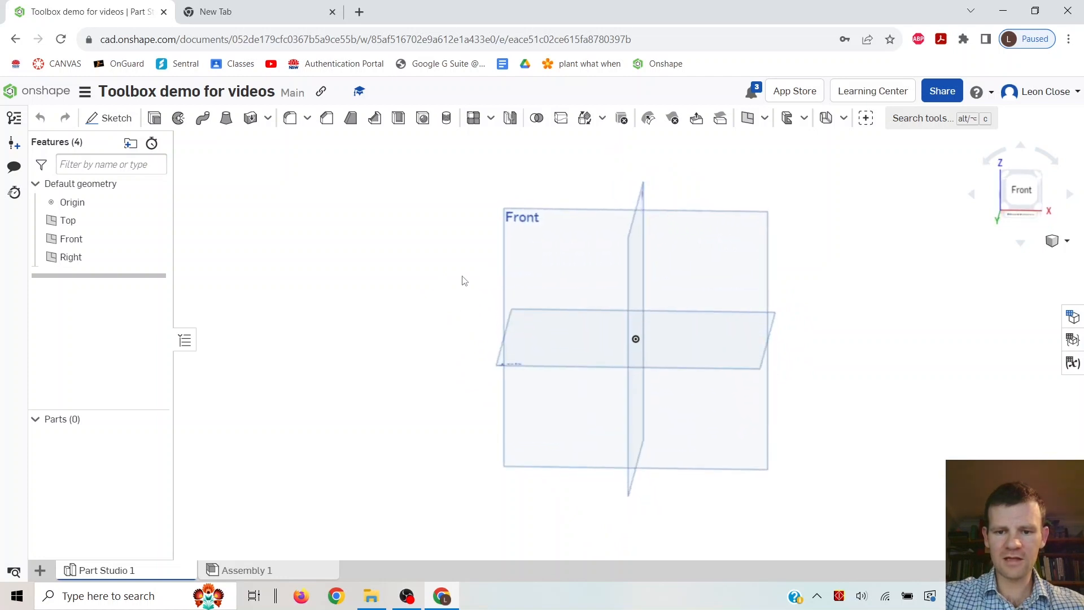
pyautogui.press('5')
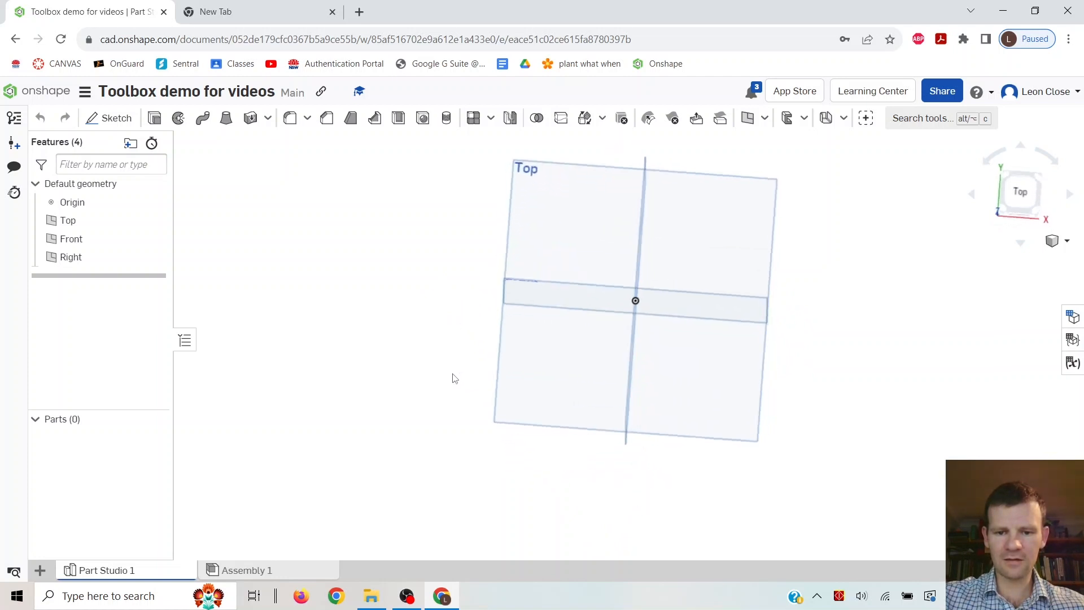
pyautogui.hotkey('shift', '4')
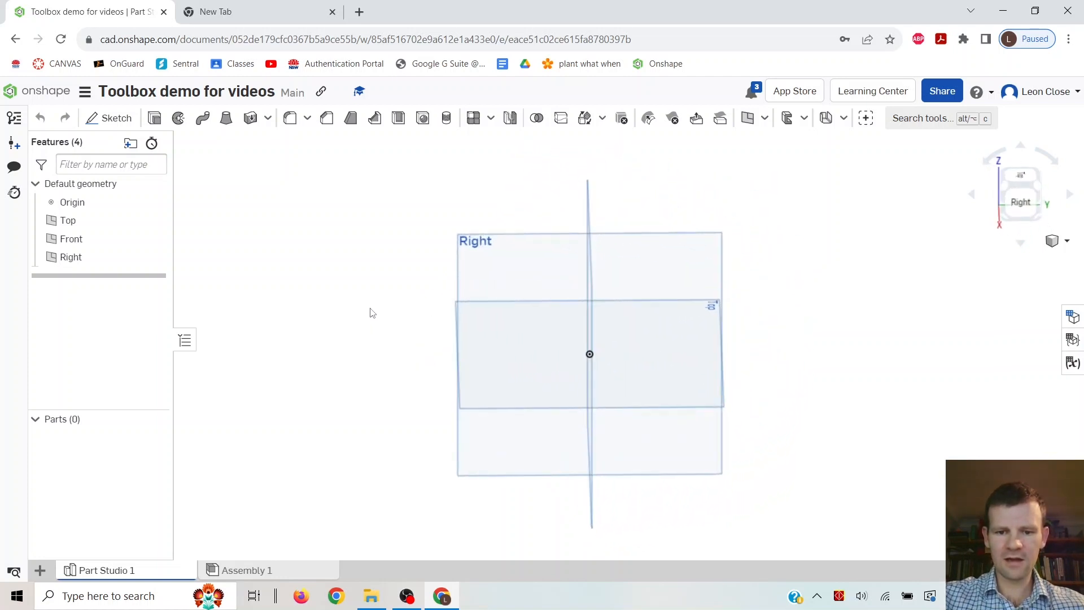
pyautogui.press('7')
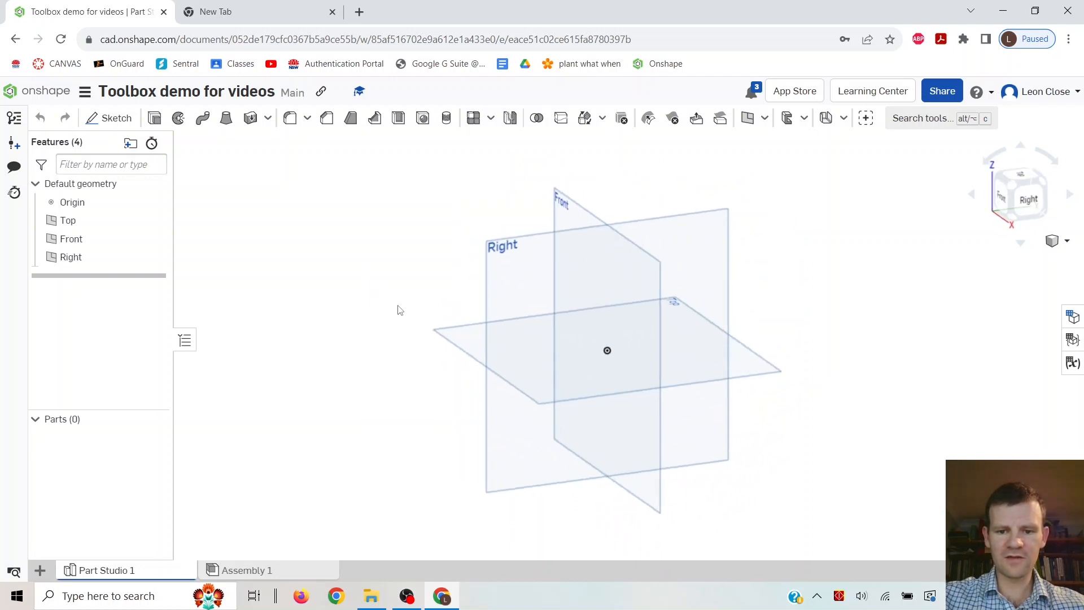
pyautogui.moveTo(433, 316)
pyautogui.mouseDown(button='right')
pyautogui.moveTo(411, 310)
pyautogui.moveTo(508, 303)
pyautogui.moveTo(406, 315)
pyautogui.moveTo(443, 319)
pyautogui.moveTo(457, 300)
pyautogui.moveTo(435, 315)
pyautogui.mouseUp(button='right')
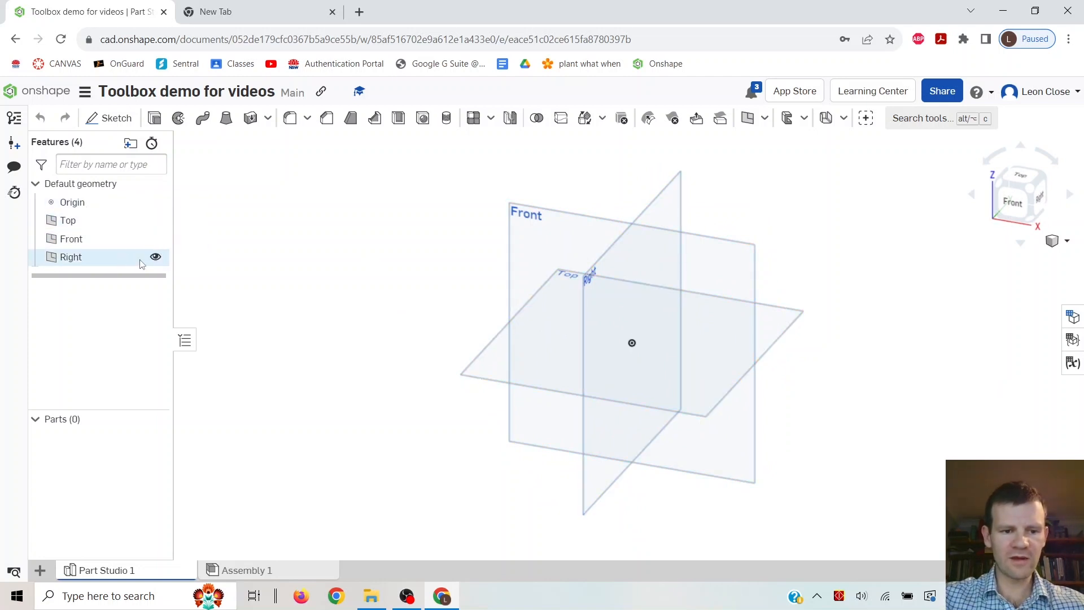
pyautogui.moveTo(328, 265); pyautogui.dragTo(372, 273, button='right')
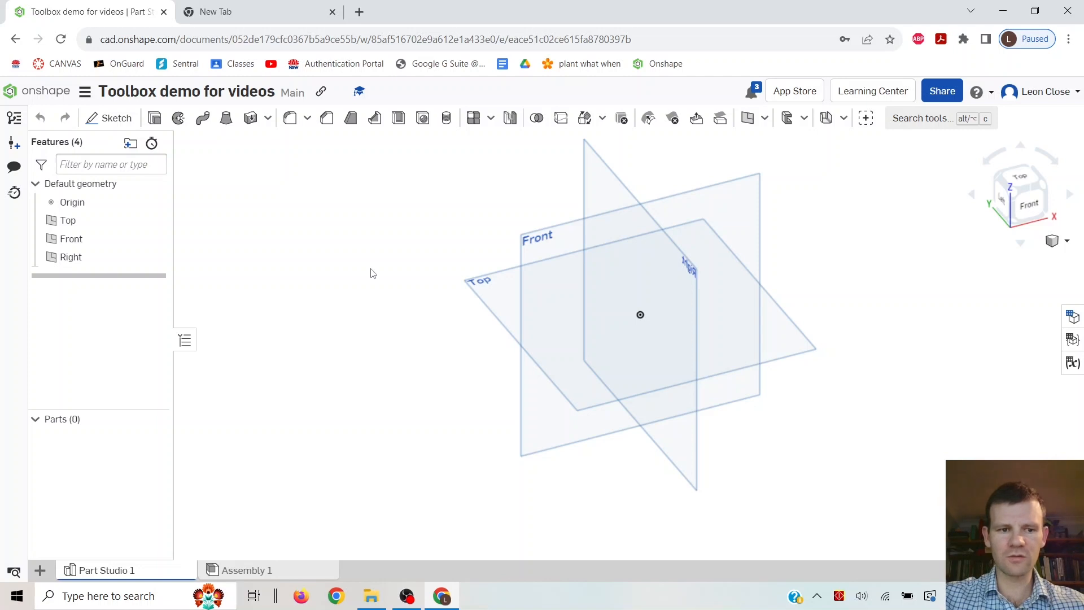
# Start a new sketch on the Top plane and view it face-on.
pyautogui.click(111, 120)
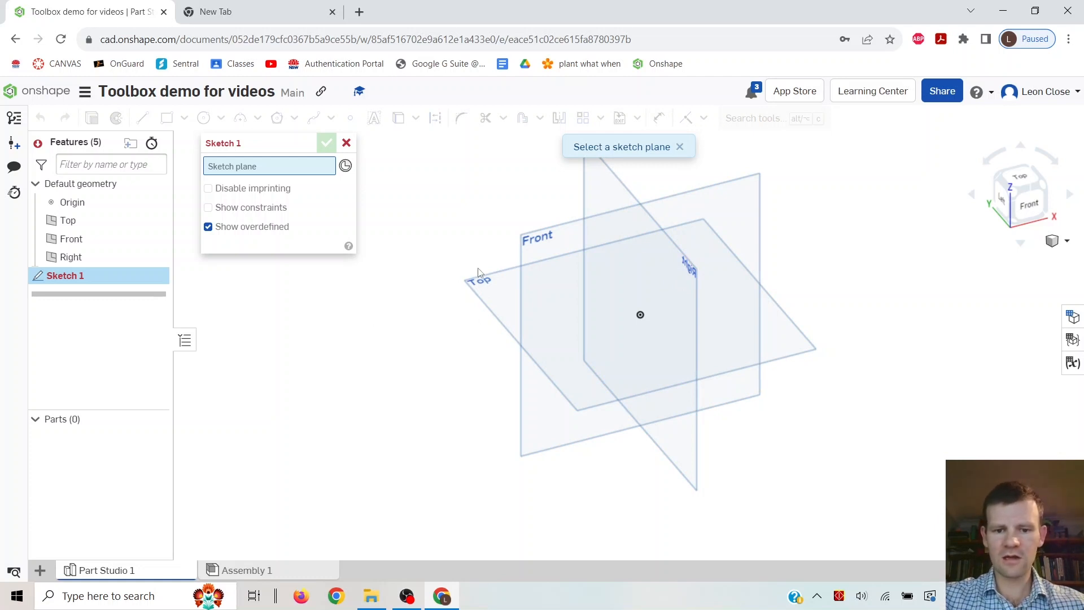
pyautogui.click(489, 285)
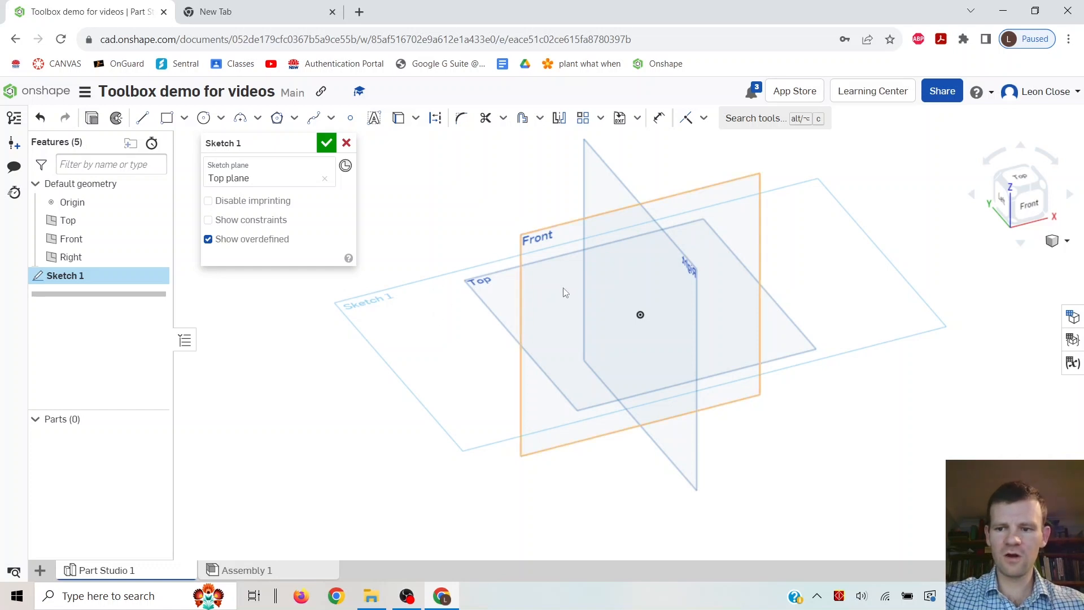
pyautogui.click(1020, 181)
pyautogui.scroll(-1, 540, 286)
pyautogui.scroll(-1, 539, 286)
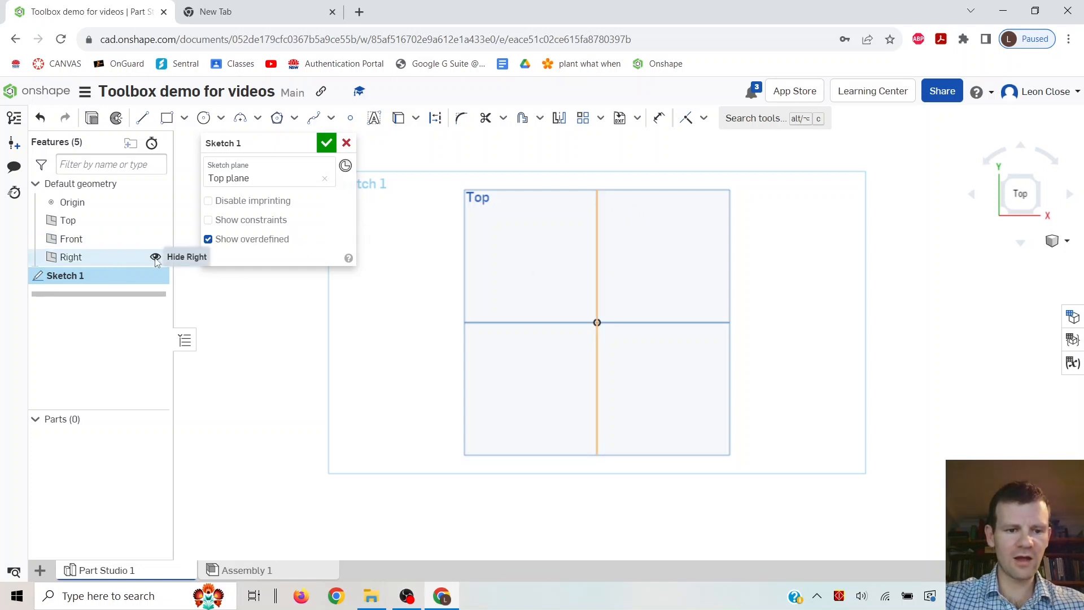
# Hide the Right, Front and Top planes and the origin.
pyautogui.click(156, 258)
pyautogui.click(156, 238)
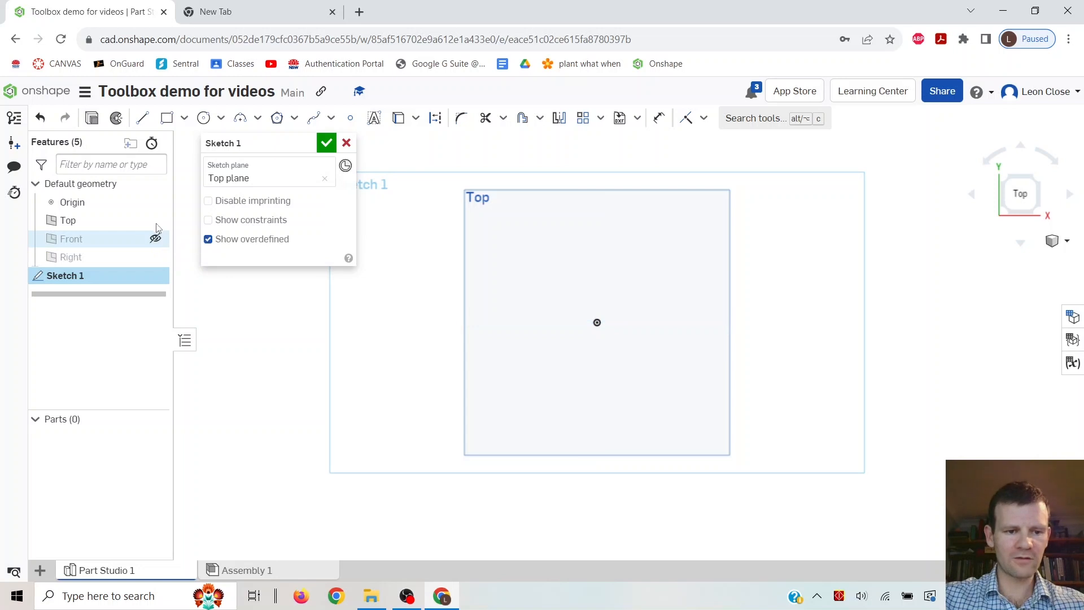
pyautogui.click(155, 220)
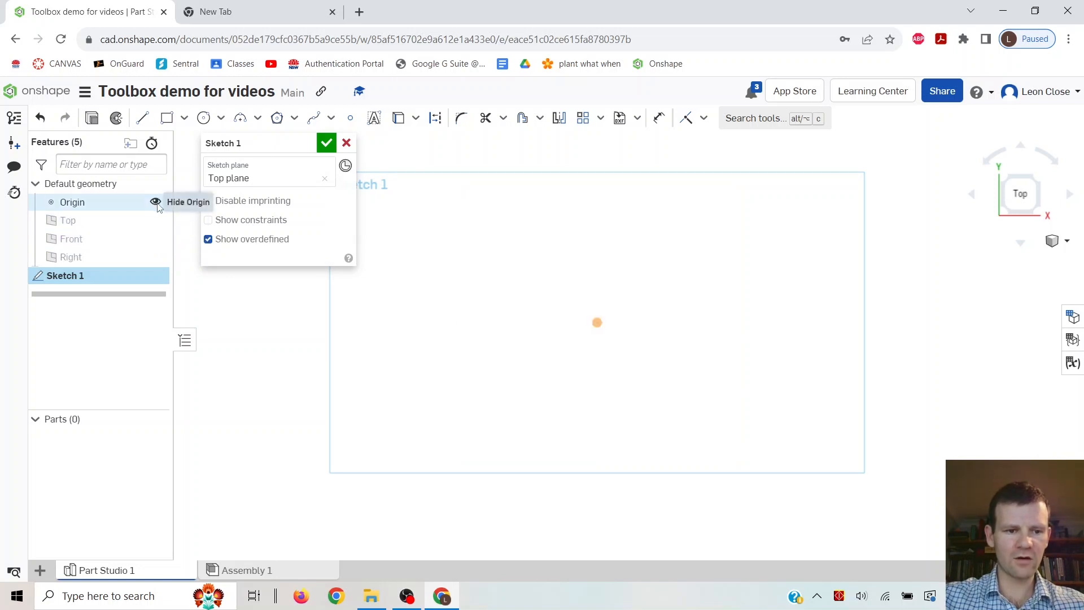
pyautogui.click(156, 202)
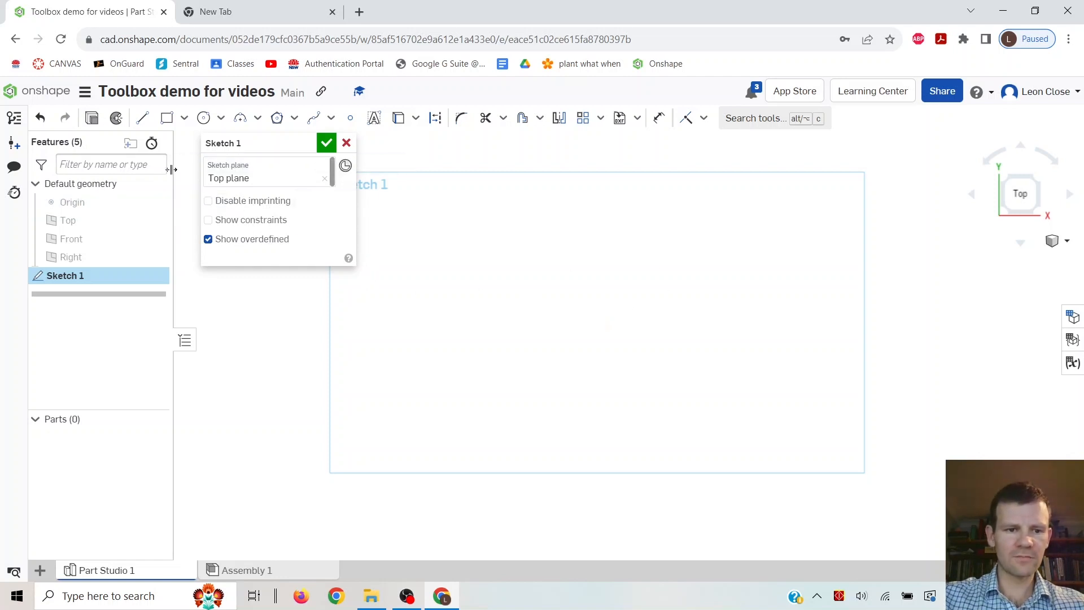
# Draw a corner rectangle about 307 by 144 on the Top plane sketch.
pyautogui.click(167, 120)
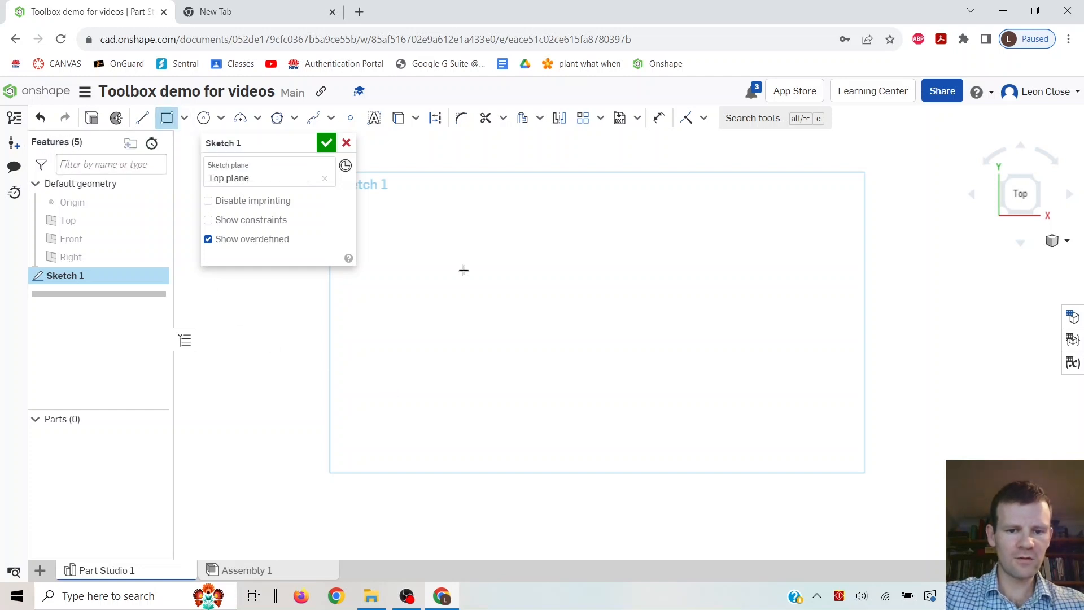
pyautogui.click(420, 240)
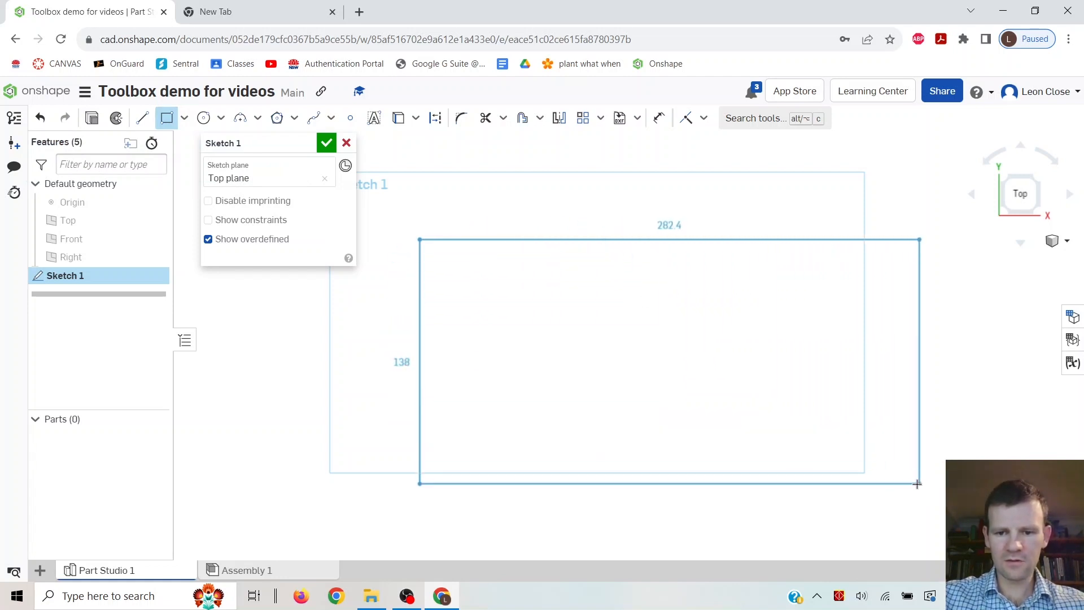
pyautogui.moveTo(913, 488)
pyautogui.mouseDown(button='middle')
pyautogui.moveTo(862, 466)
pyautogui.moveTo(891, 435)
pyautogui.moveTo(901, 439)
pyautogui.mouseUp(button='middle')
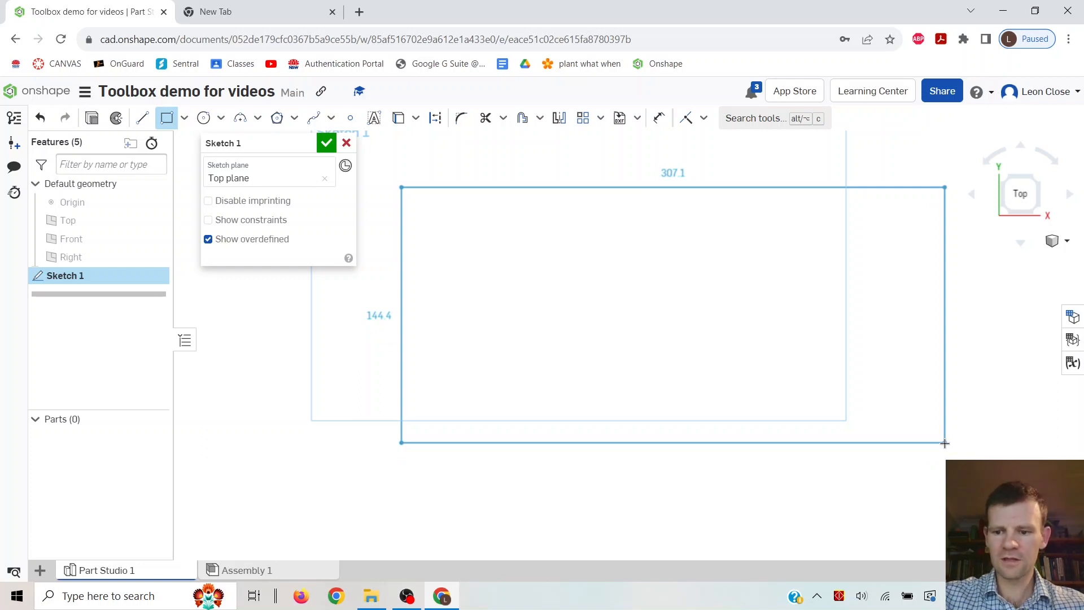
pyautogui.click(944, 443)
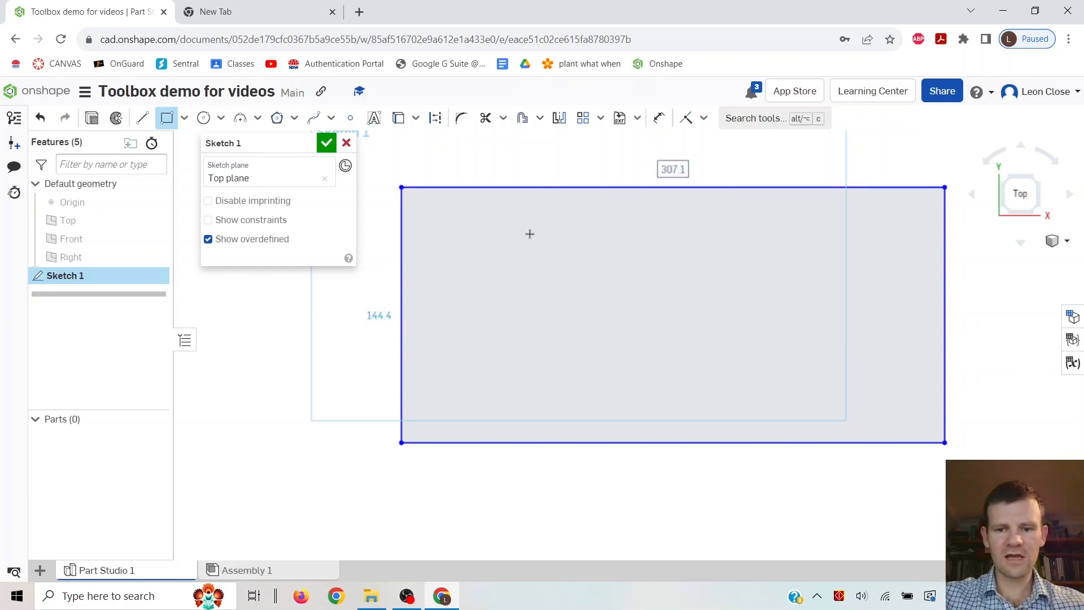
# Set the rectangle's width to 300 and height to 150 by editing its live dimensions, then undo both edits.
pyautogui.doubleClick(671, 171)
pyautogui.write('300')
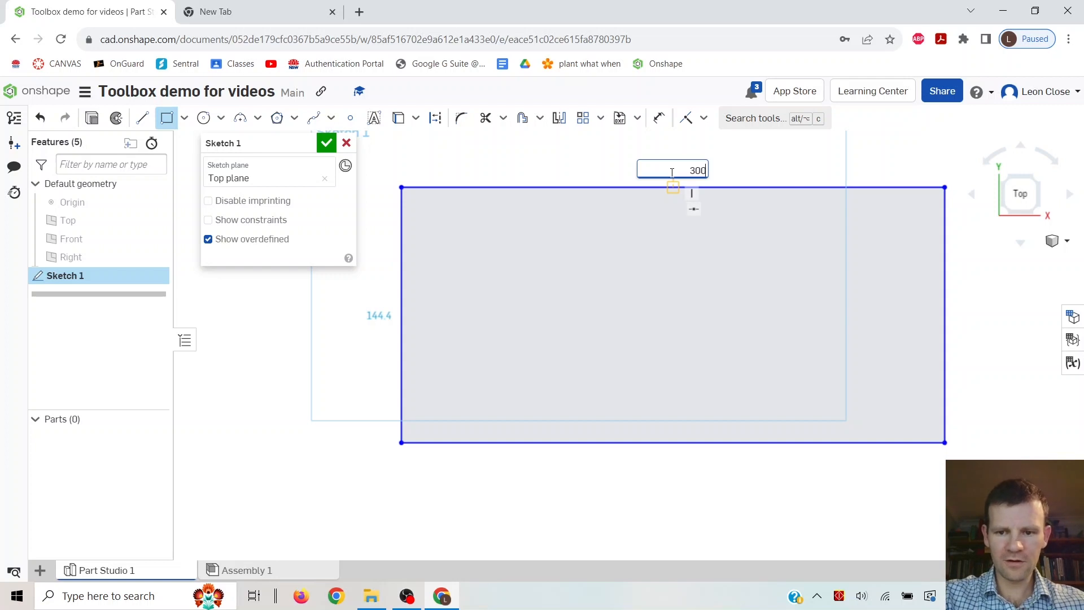
pyautogui.press('Return')
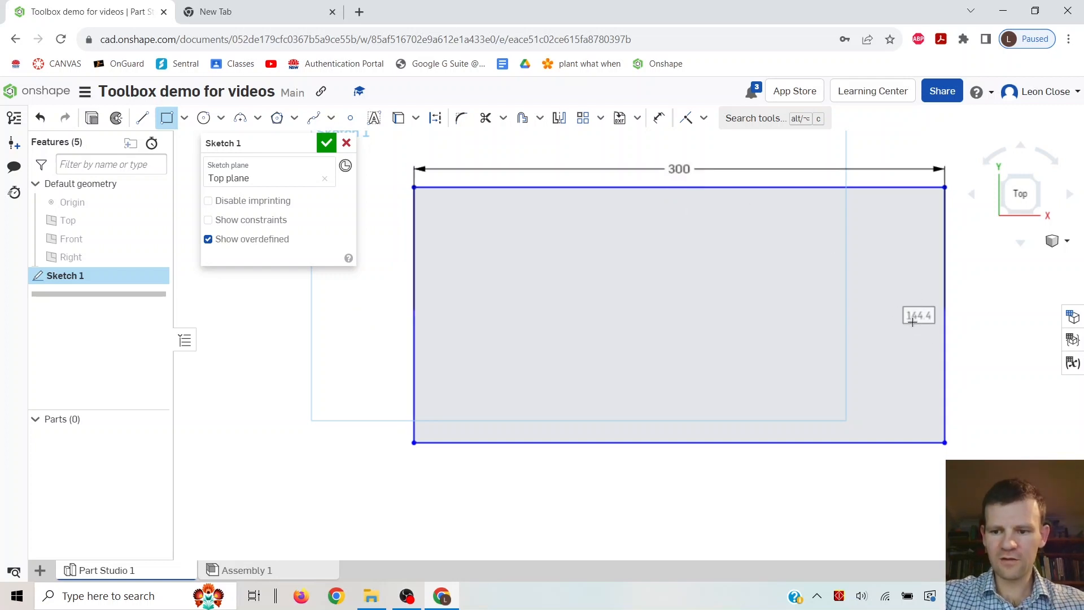
pyautogui.doubleClick(895, 319)
pyautogui.write('15')
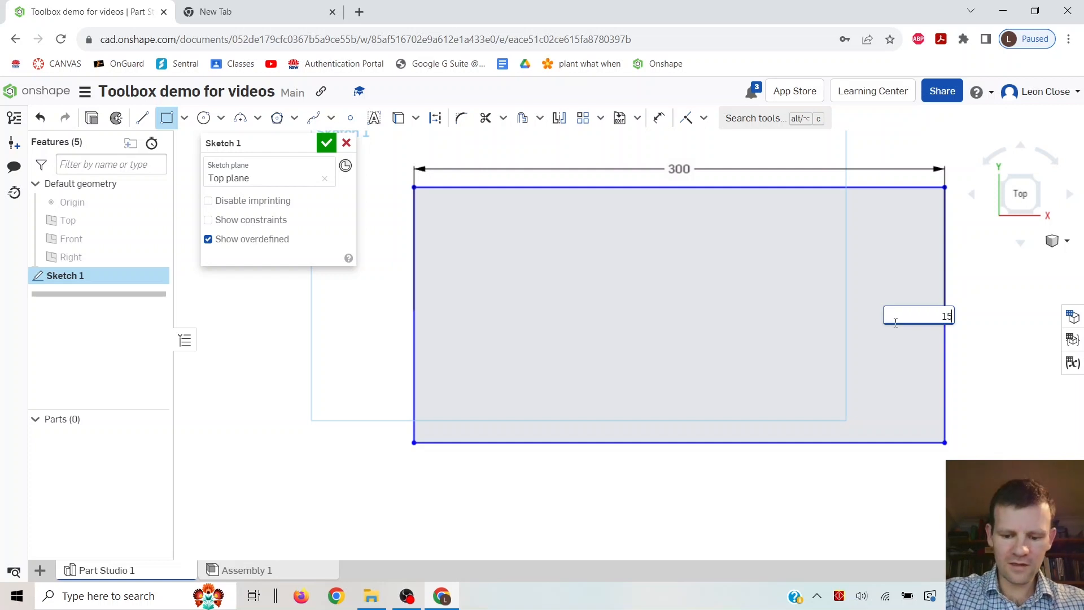
pyautogui.write('0')
pyautogui.press('Return')
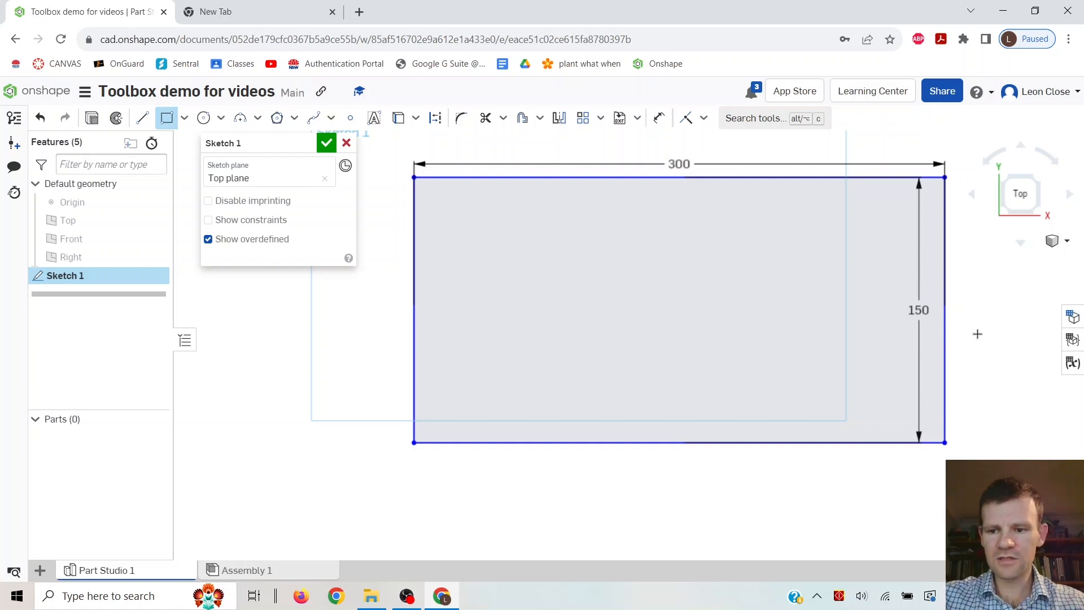
pyautogui.hotkey('ctrl', 'z')
pyautogui.hotkey('ctrl', 'z')
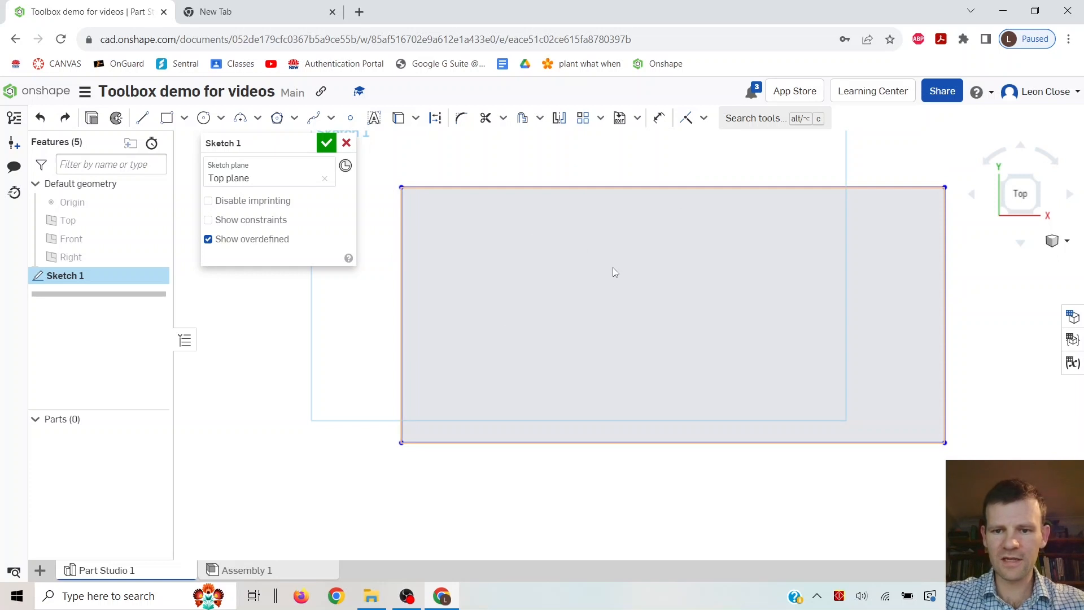
# Dimension the rectangle's bottom edge to 300.
pyautogui.click(660, 119)
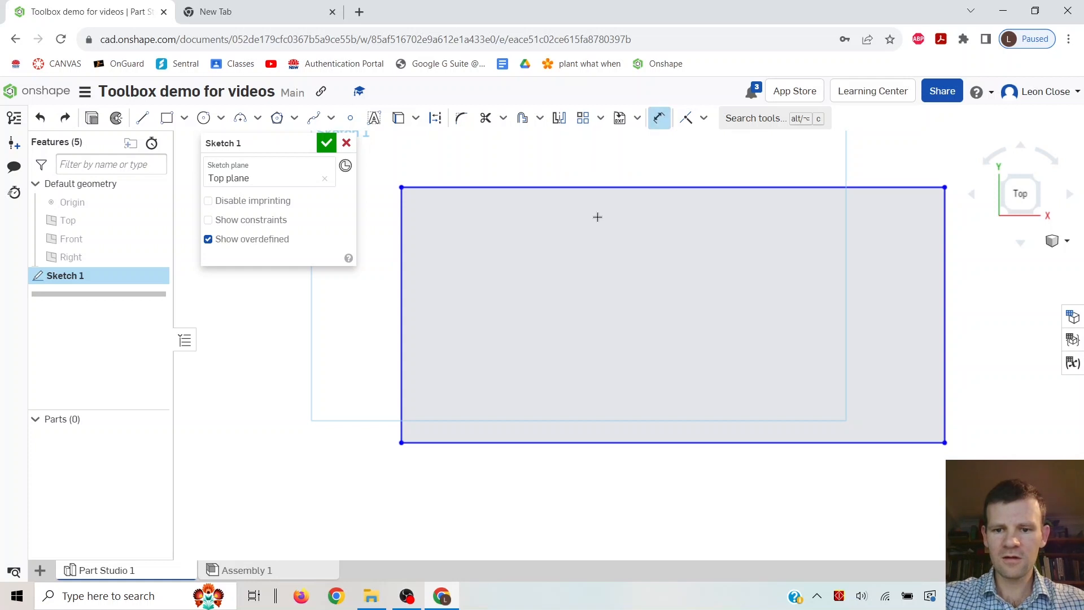
pyautogui.click(675, 445)
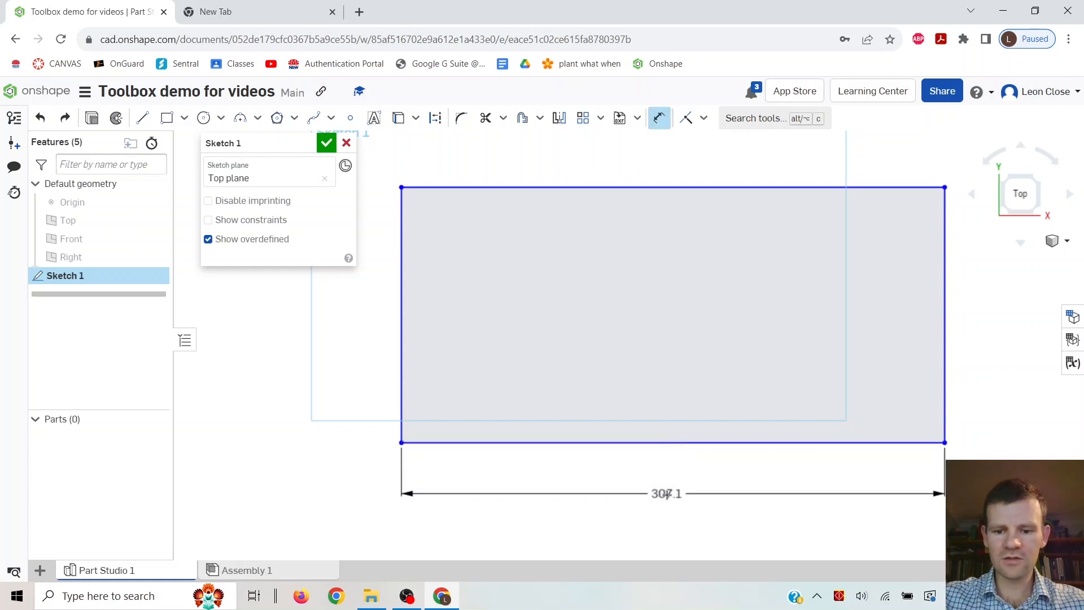
pyautogui.click(666, 495)
pyautogui.write('300')
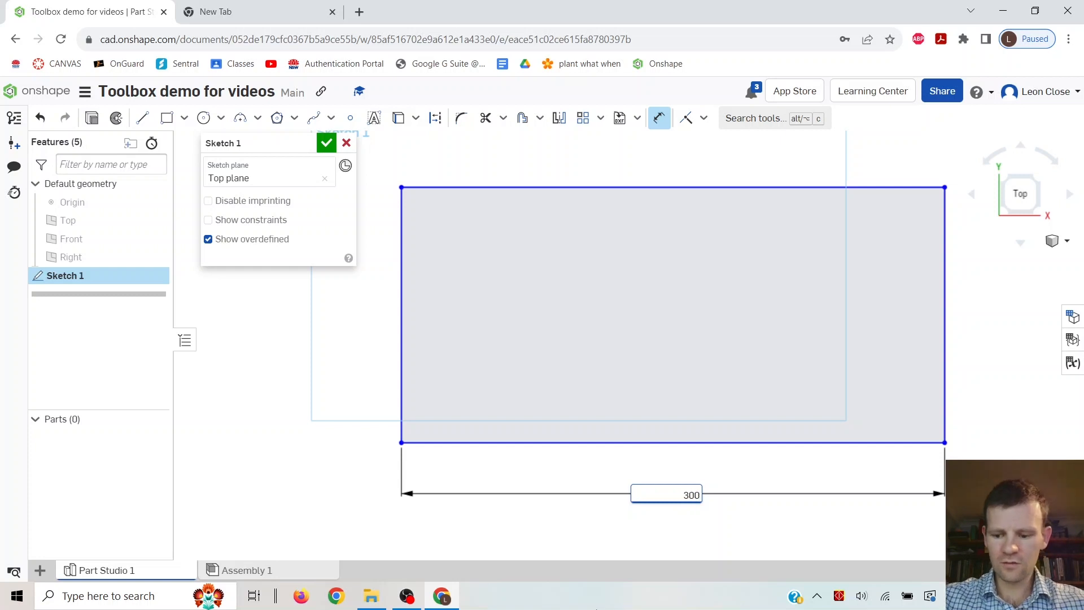
pyautogui.press('Return')
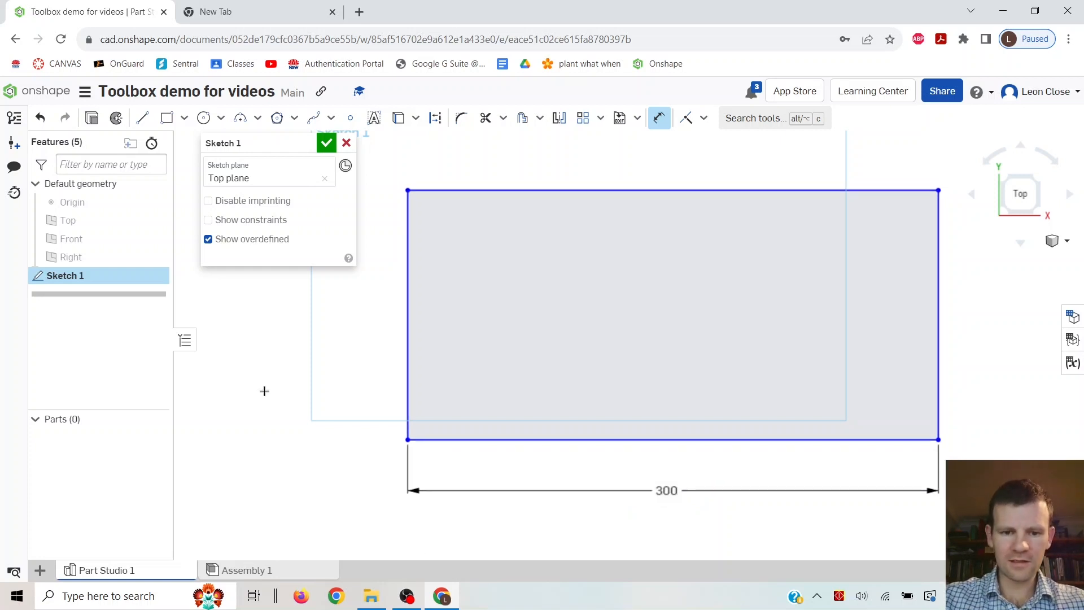
# Dimension the rectangle's left edge to 150 and finish the sketch.
pyautogui.click(410, 301)
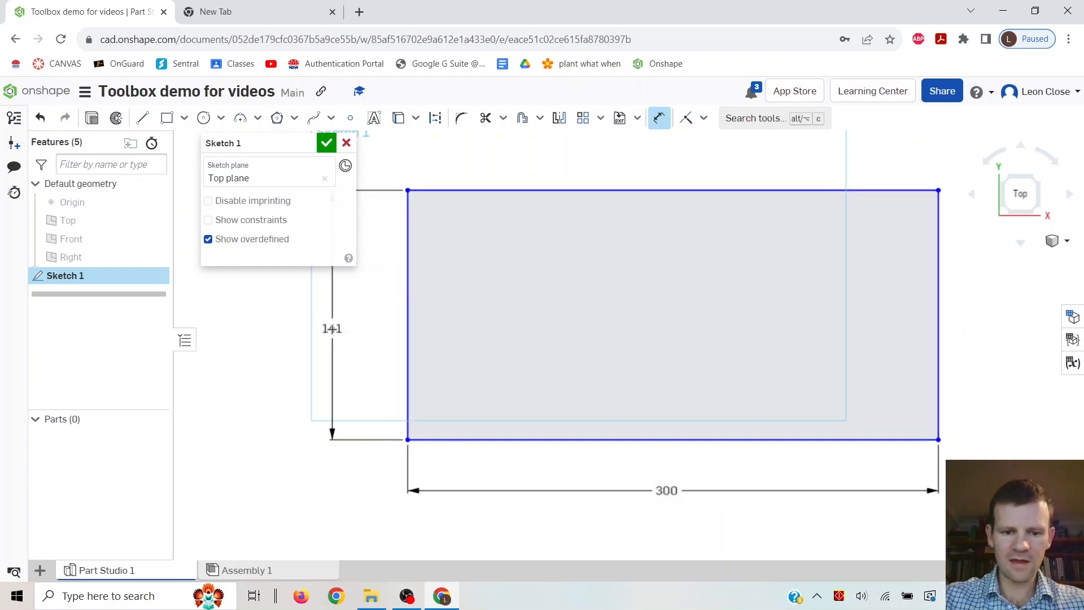
pyautogui.click(333, 328)
pyautogui.write('150')
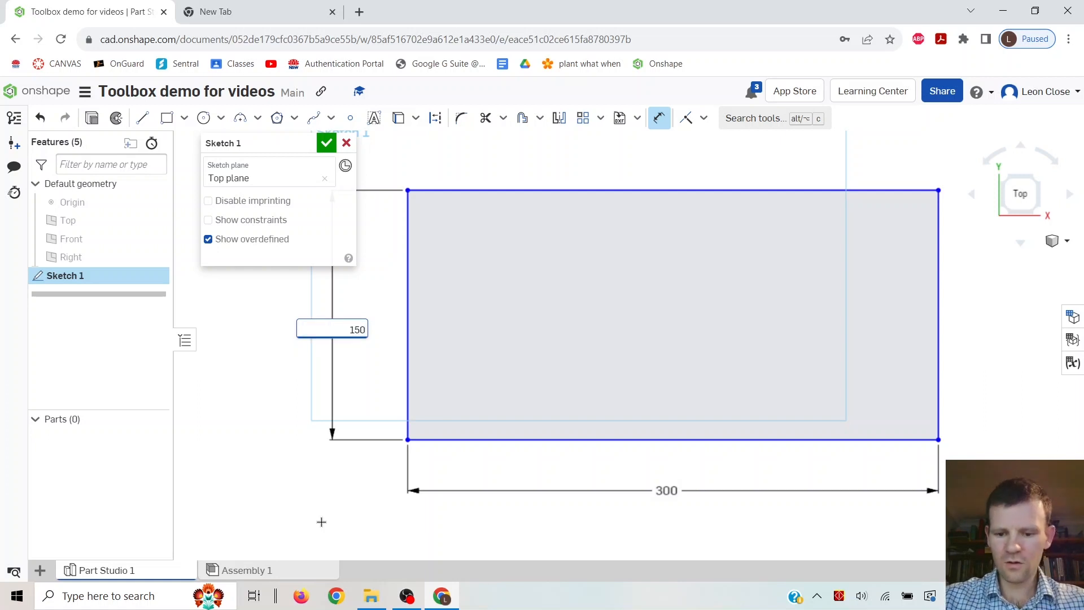
pyautogui.press('Return')
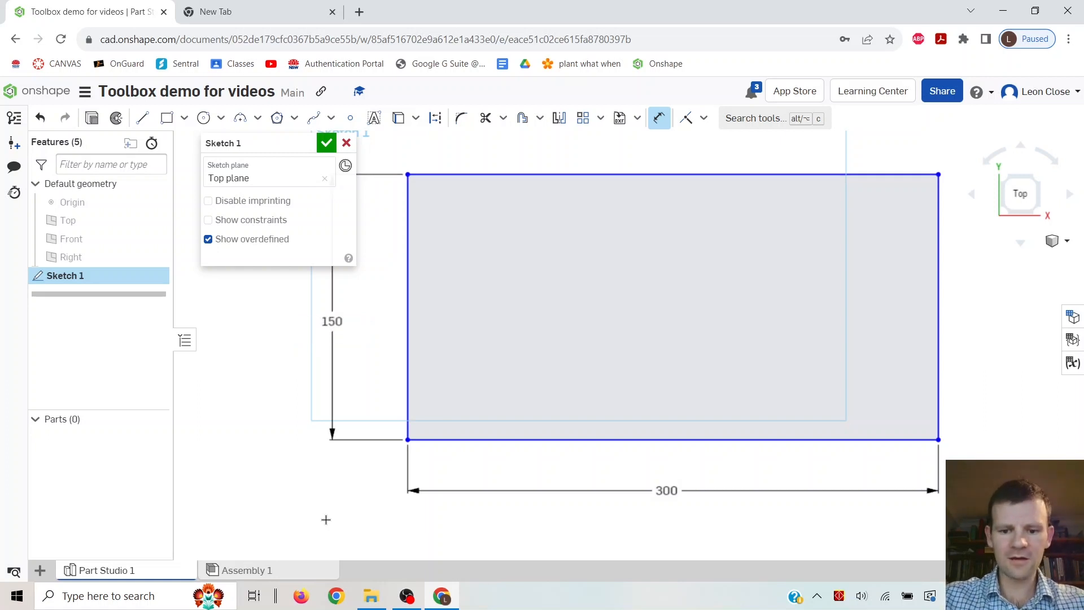
pyautogui.click(326, 145)
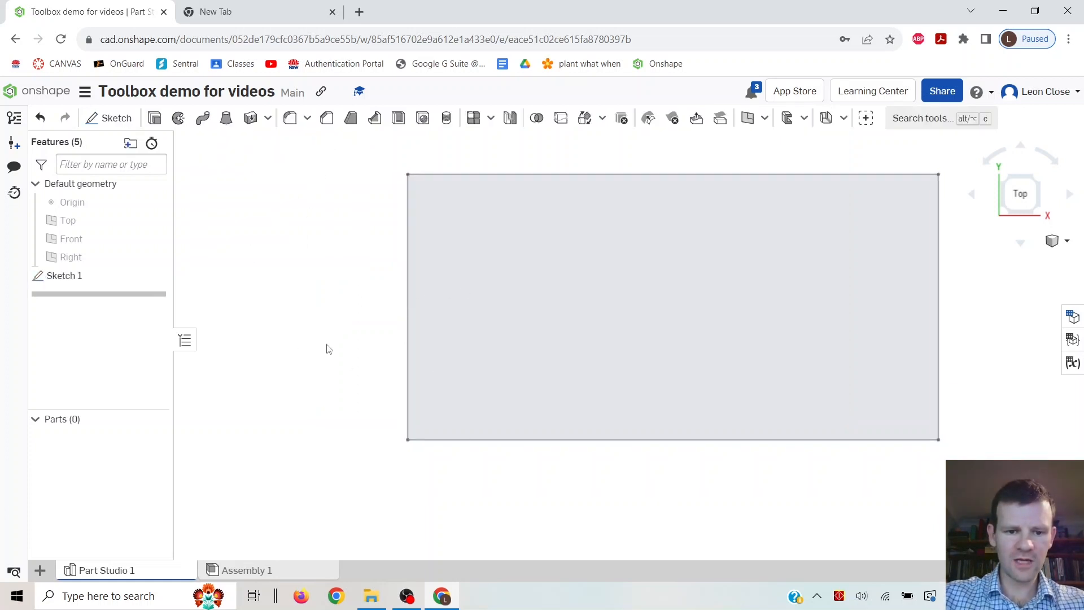
# Create a sheet metal model by thickening the rectangular sketch face.
pyautogui.scroll(-2, 361, 317)
pyautogui.scroll(-2, 381, 309)
pyautogui.moveTo(363, 365)
pyautogui.mouseDown(button='right')
pyautogui.moveTo(399, 322)
pyautogui.moveTo(375, 273)
pyautogui.moveTo(358, 325)
pyautogui.moveTo(387, 356)
pyautogui.moveTo(363, 351)
pyautogui.moveTo(331, 367)
pyautogui.moveTo(625, 397)
pyautogui.moveTo(607, 329)
pyautogui.moveTo(660, 288)
pyautogui.moveTo(724, 314)
pyautogui.moveTo(551, 356)
pyautogui.moveTo(560, 307)
pyautogui.mouseUp(button='right')
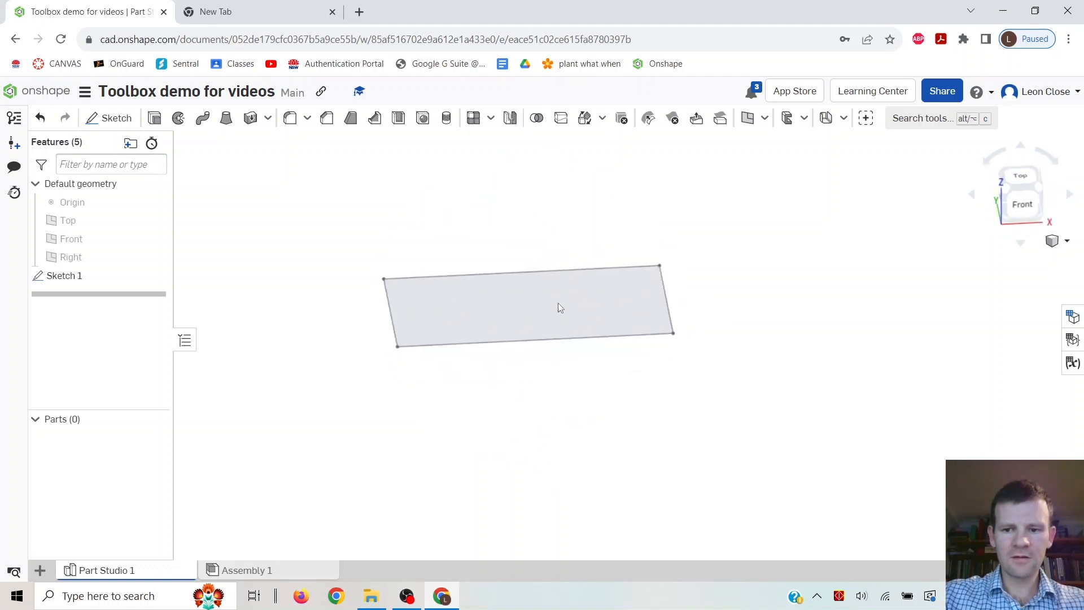
pyautogui.click(843, 120)
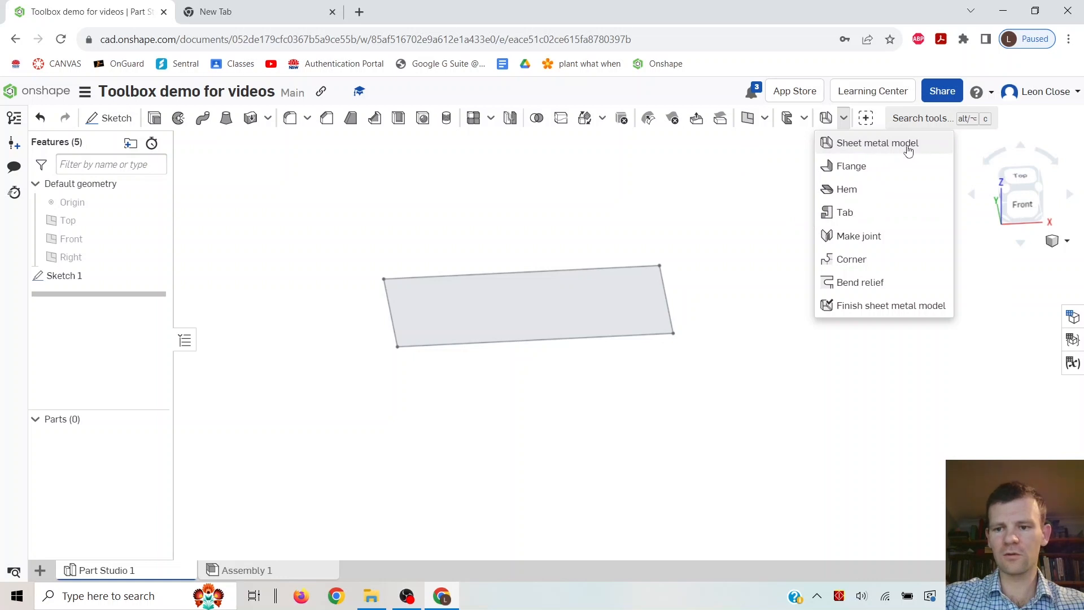
pyautogui.click(882, 146)
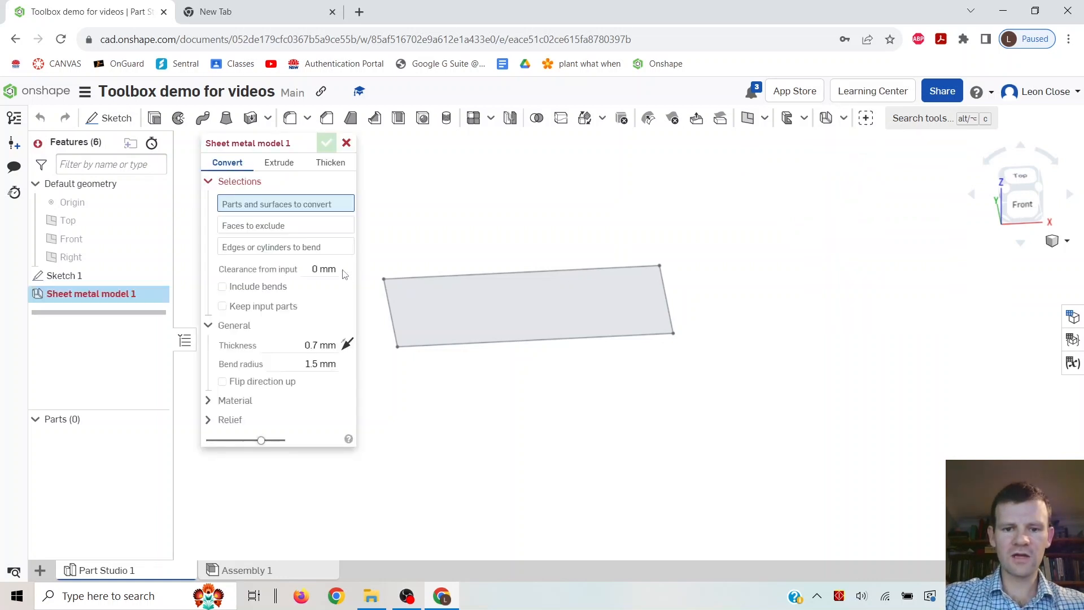
pyautogui.click(330, 164)
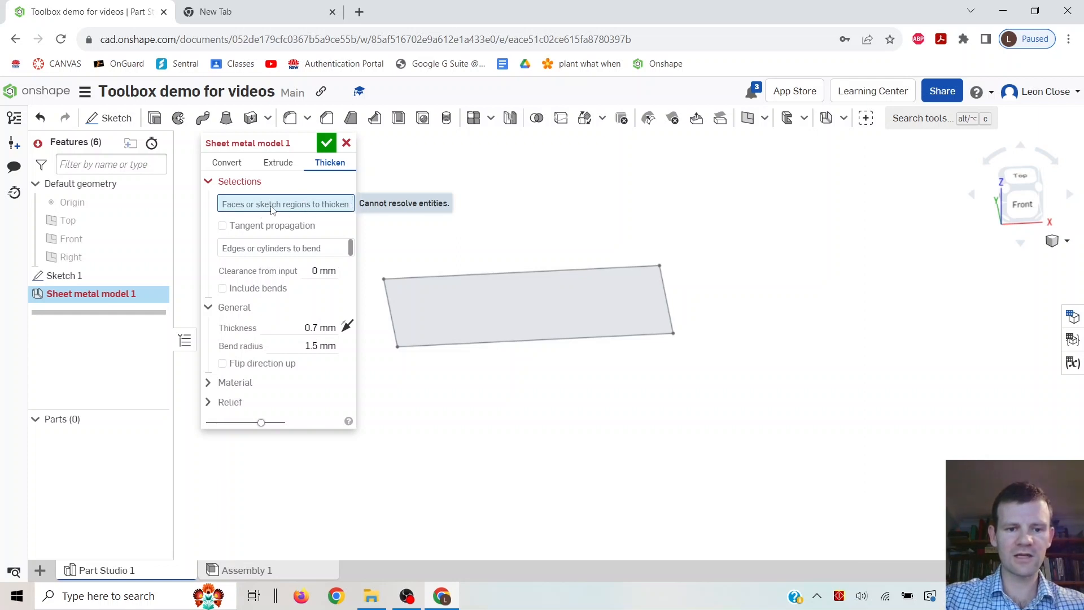
pyautogui.click(484, 312)
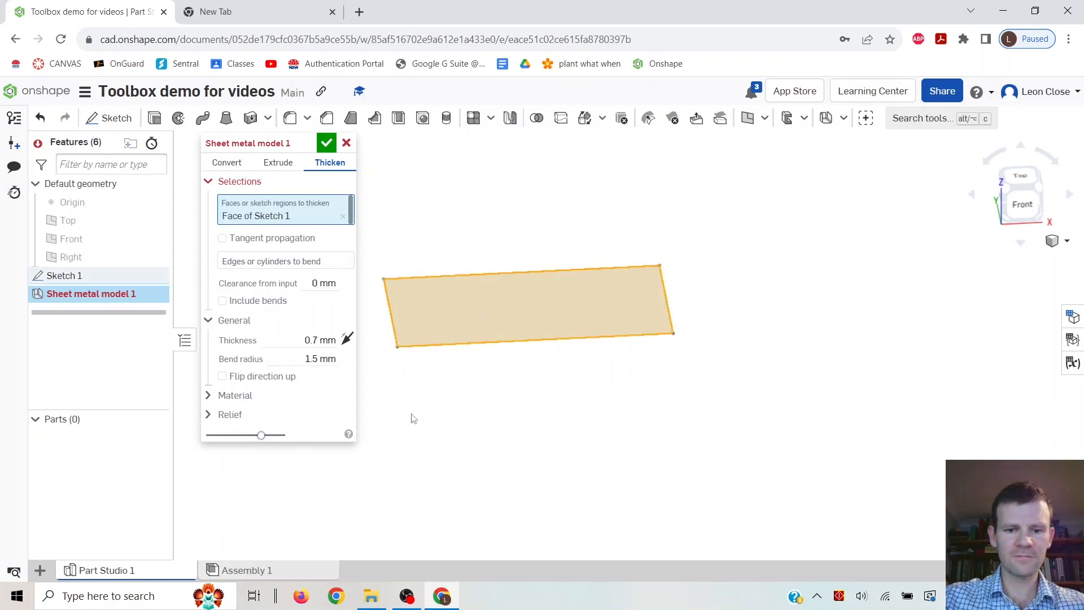
pyautogui.scroll(2, 387, 463)
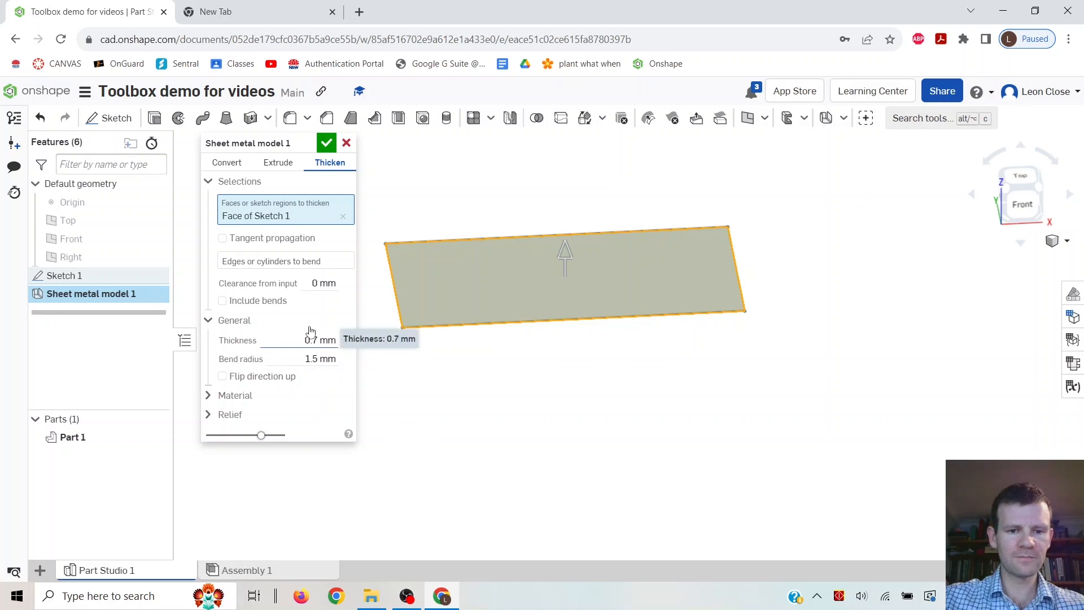
pyautogui.click(327, 144)
# Add a flange to the plate's two long edges with a distance of 90 mm.
pyautogui.scroll(5, 405, 310)
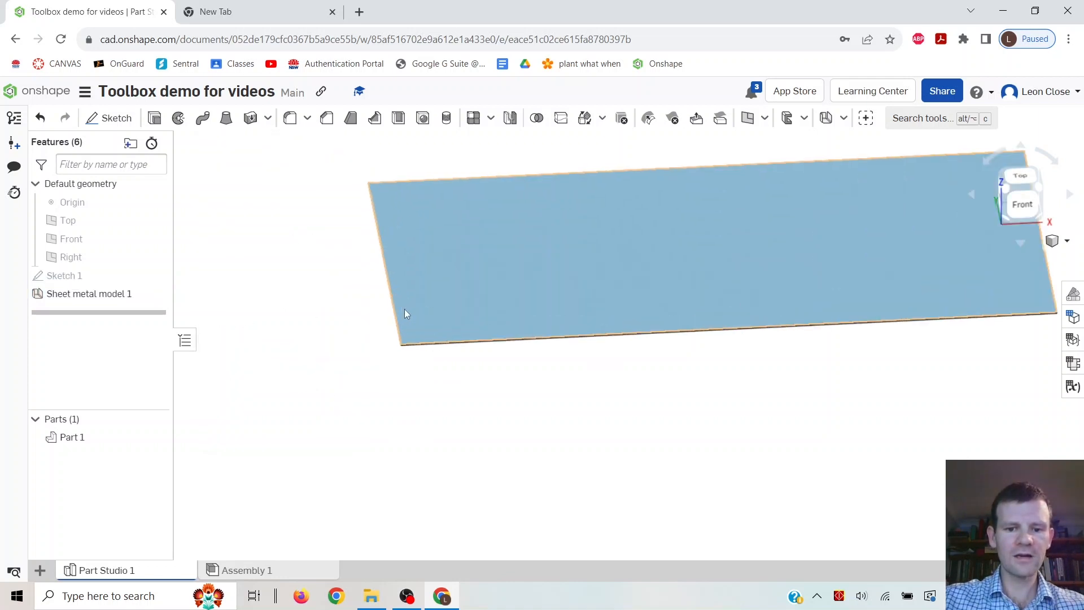
pyautogui.moveTo(412, 380)
pyautogui.mouseDown(button='right')
pyautogui.moveTo(446, 334)
pyautogui.moveTo(392, 380)
pyautogui.moveTo(402, 364)
pyautogui.mouseUp(button='right')
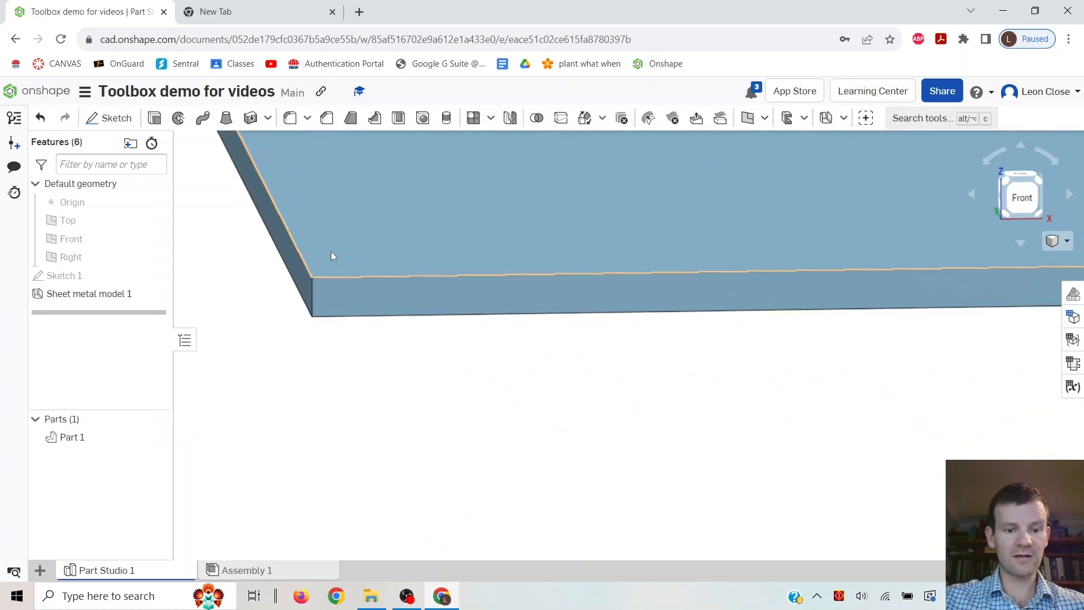
pyautogui.scroll(-5, 336, 299)
pyautogui.scroll(-5, 411, 307)
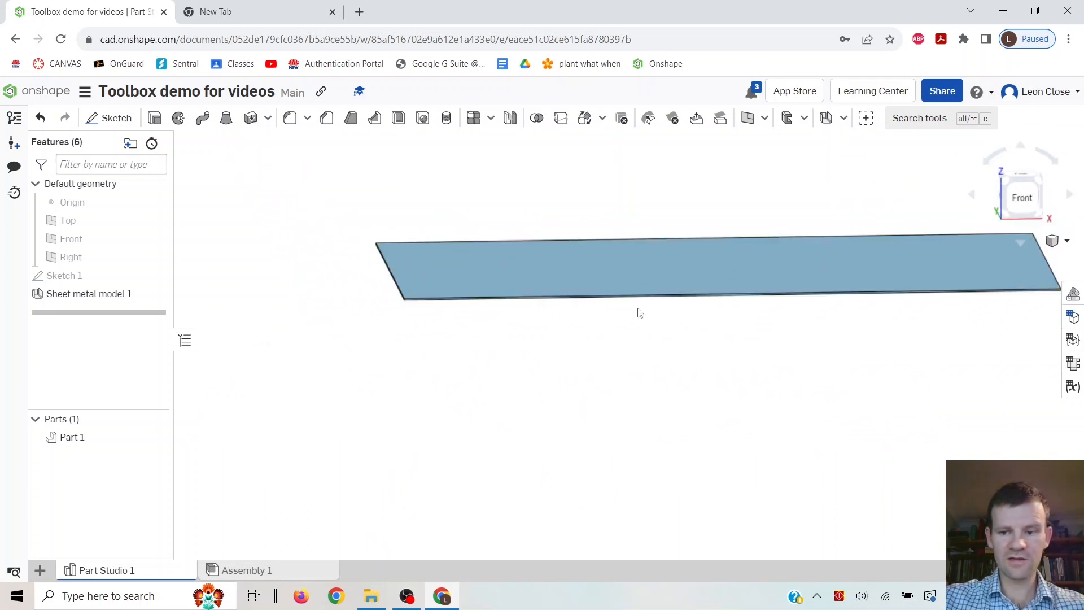
pyautogui.press('p')
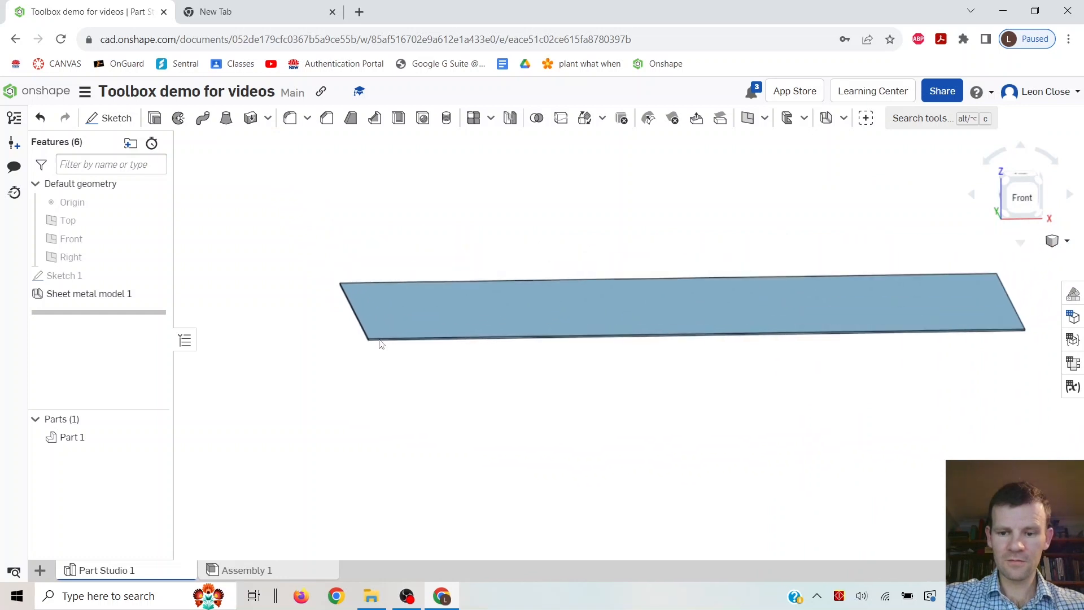
pyautogui.moveTo(604, 259); pyautogui.dragTo(668, 343, button='right')
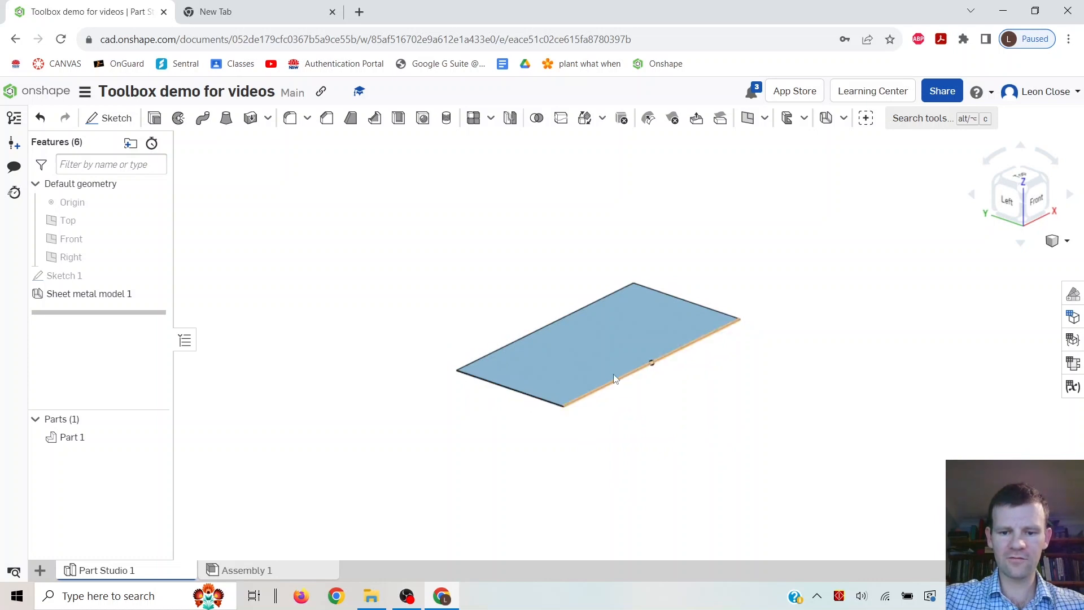
pyautogui.click(842, 118)
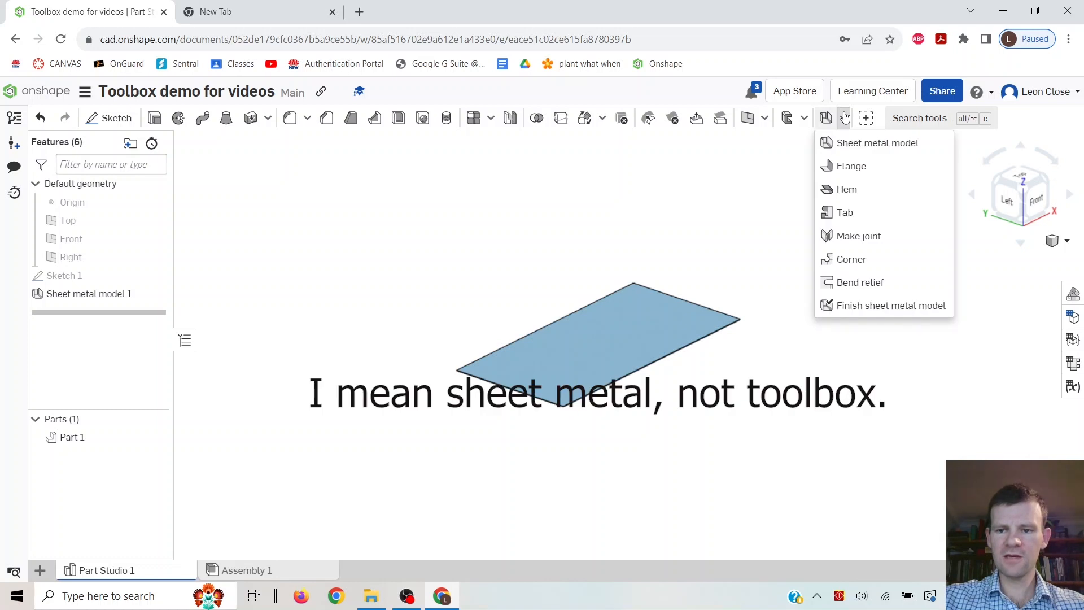
pyautogui.click(844, 166)
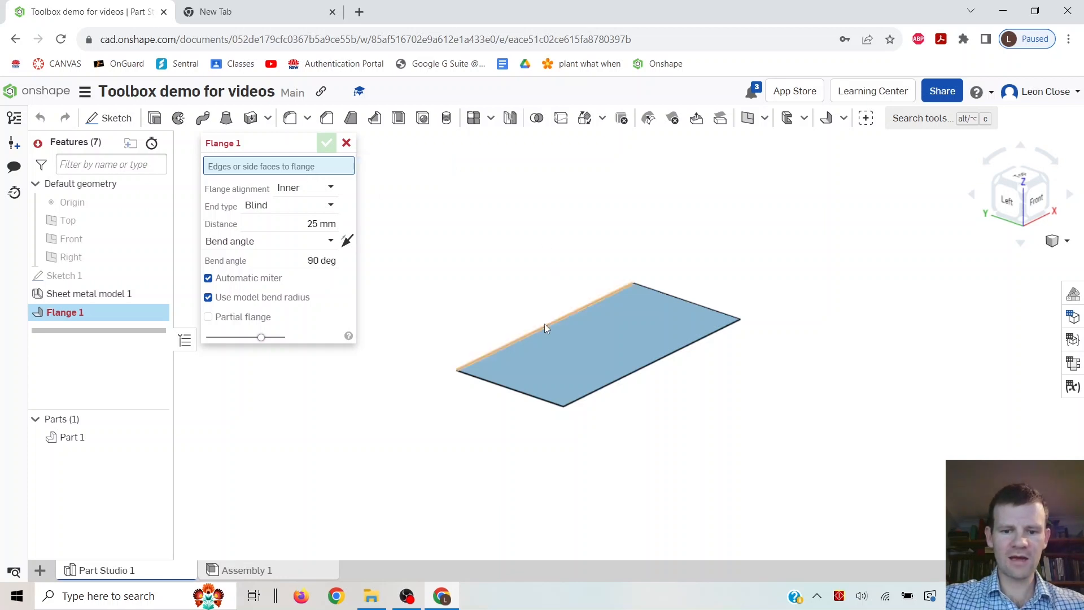
pyautogui.click(544, 324)
pyautogui.click(664, 358)
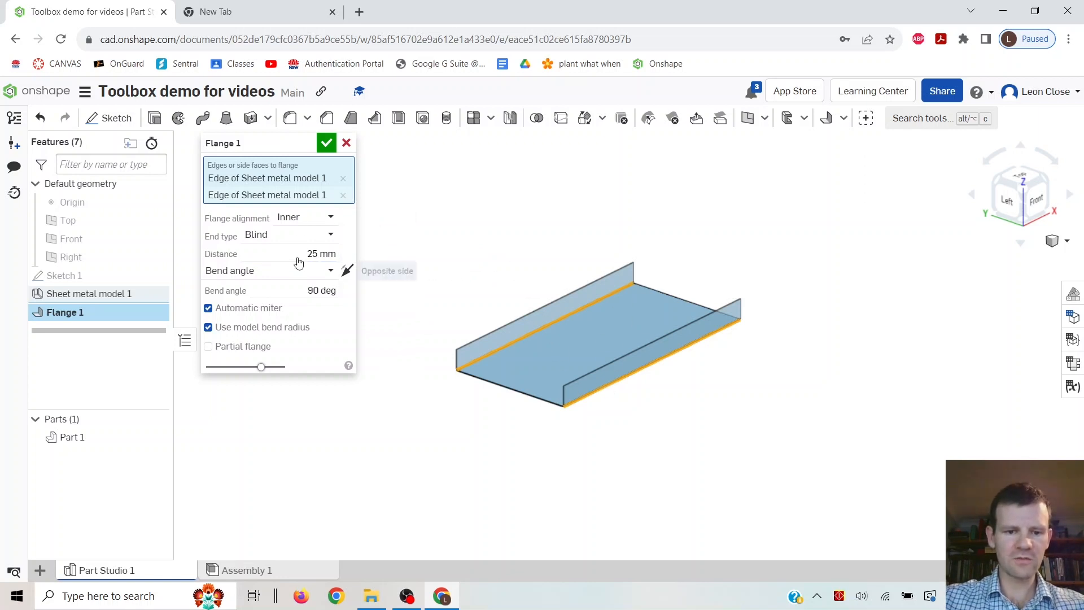
pyautogui.moveTo(335, 254); pyautogui.dragTo(306, 255)
pyautogui.write('0')
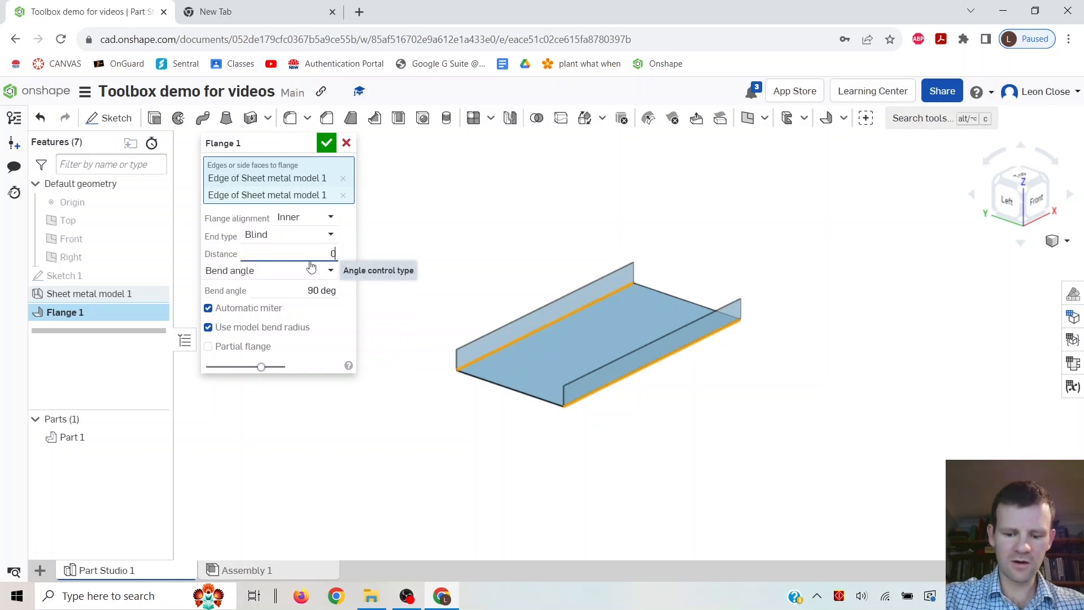
pyautogui.press('BackSpace')
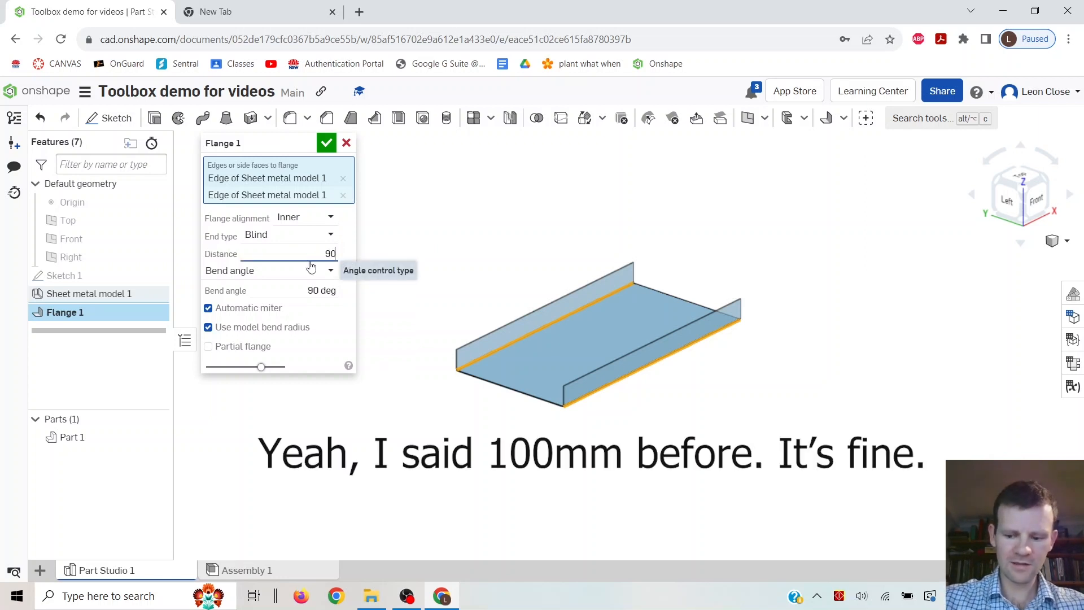
pyautogui.write('90')
pyautogui.press('Return')
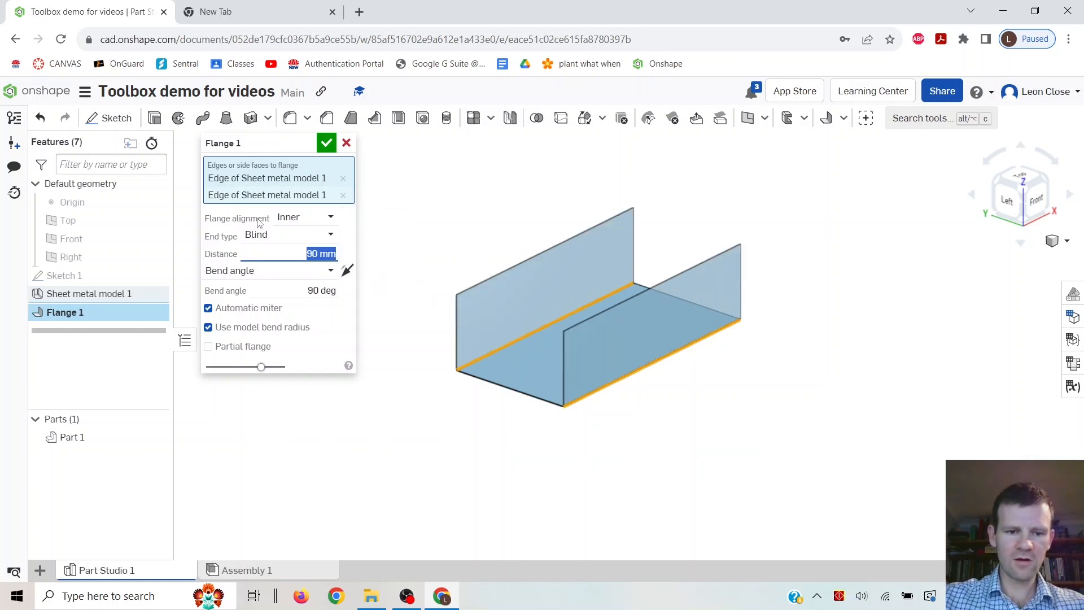
# Set the flange alignment to Outer, comparing it with Inner, and confirm the flange.
pyautogui.click(295, 217)
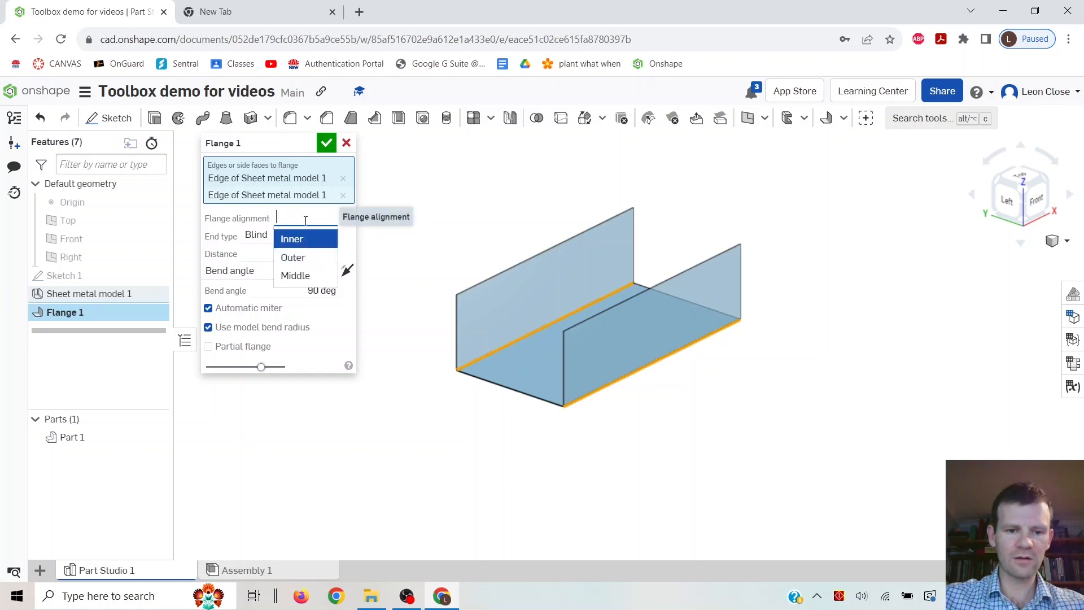
pyautogui.click(299, 239)
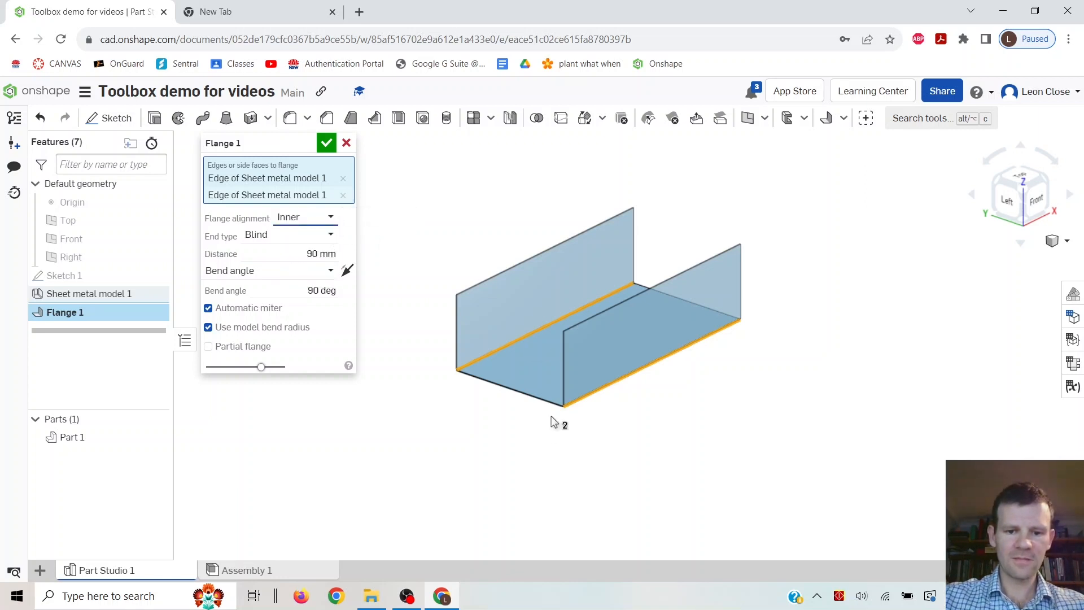
pyautogui.scroll(5, 533, 371)
pyautogui.scroll(-2, 541, 364)
pyautogui.moveTo(534, 321); pyautogui.dragTo(768, 269, button='middle')
pyautogui.scroll(2, 745, 357)
pyautogui.scroll(2, 768, 269)
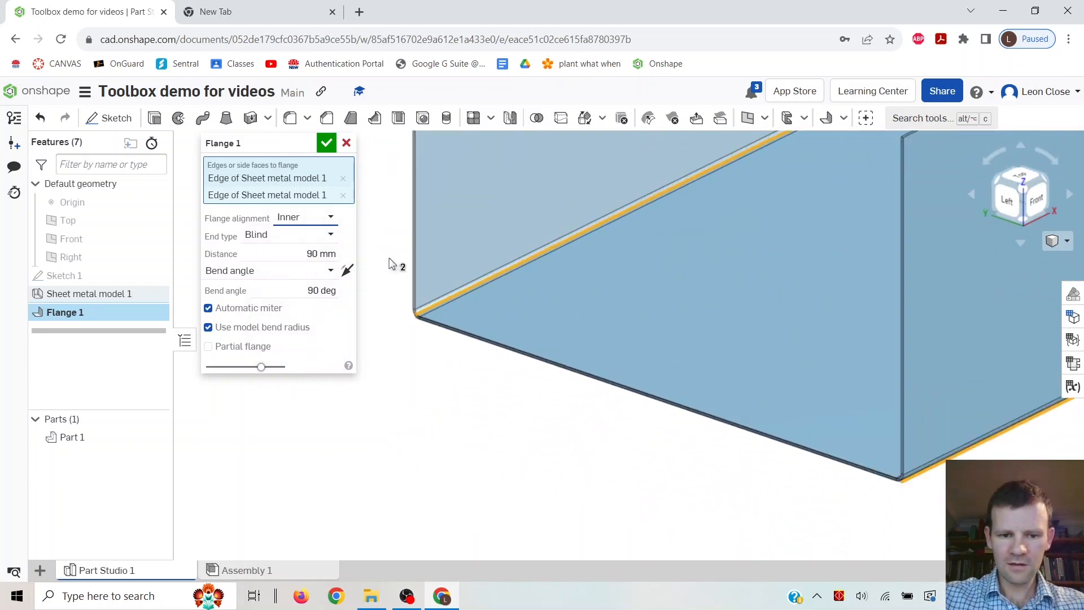
pyautogui.click(308, 218)
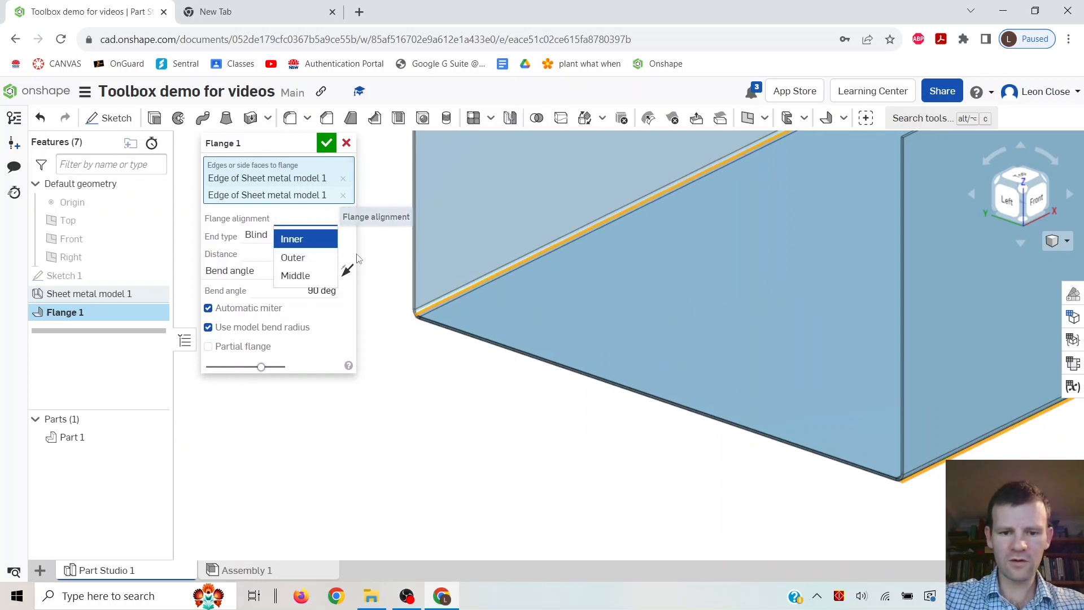
pyautogui.click(294, 258)
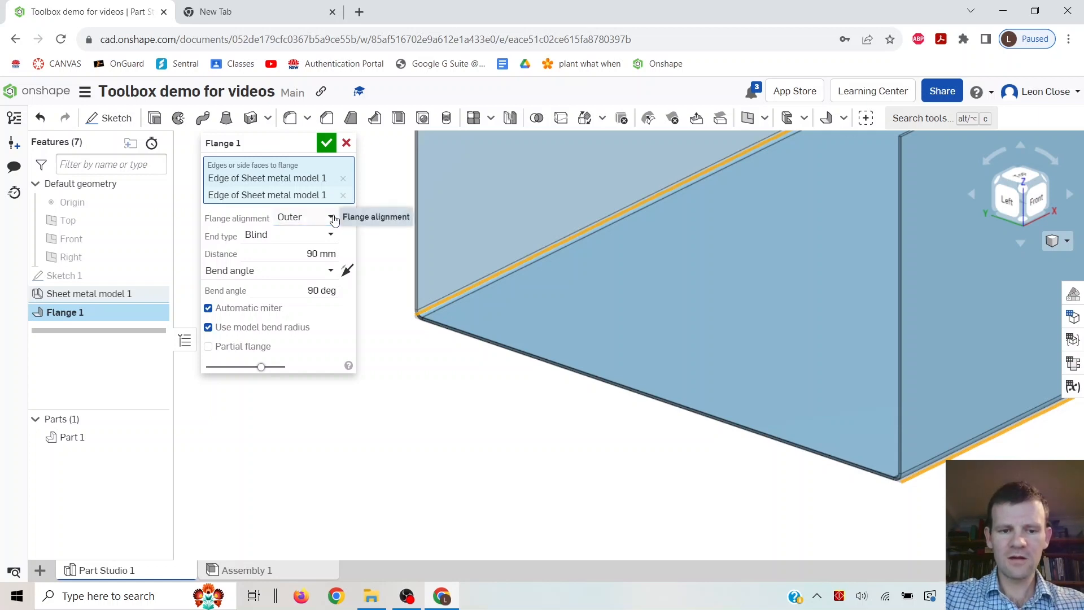
pyautogui.click(334, 219)
pyautogui.click(312, 239)
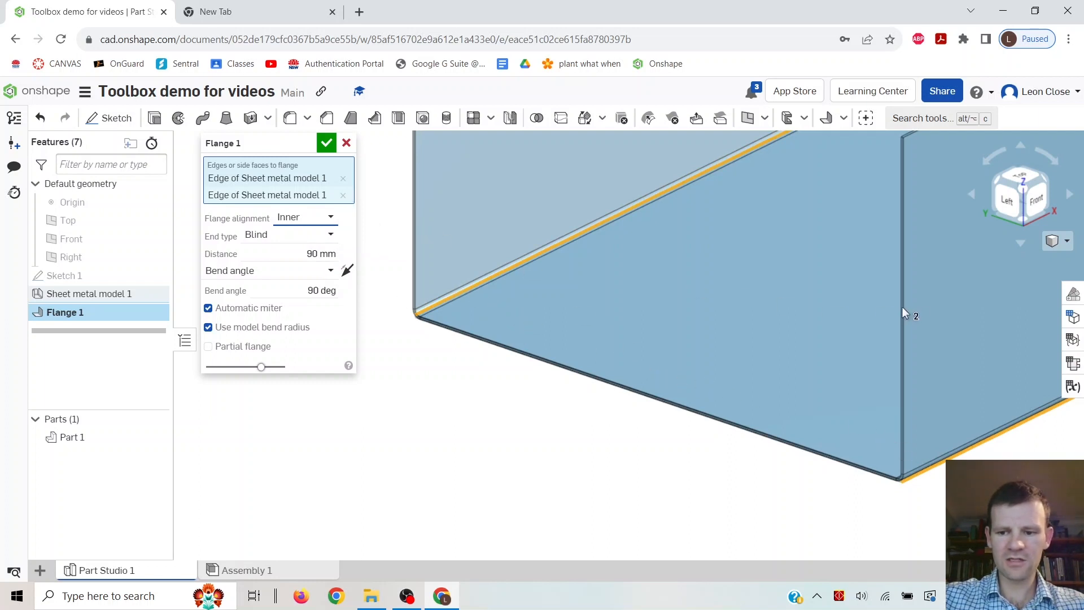
pyautogui.click(331, 218)
pyautogui.click(305, 259)
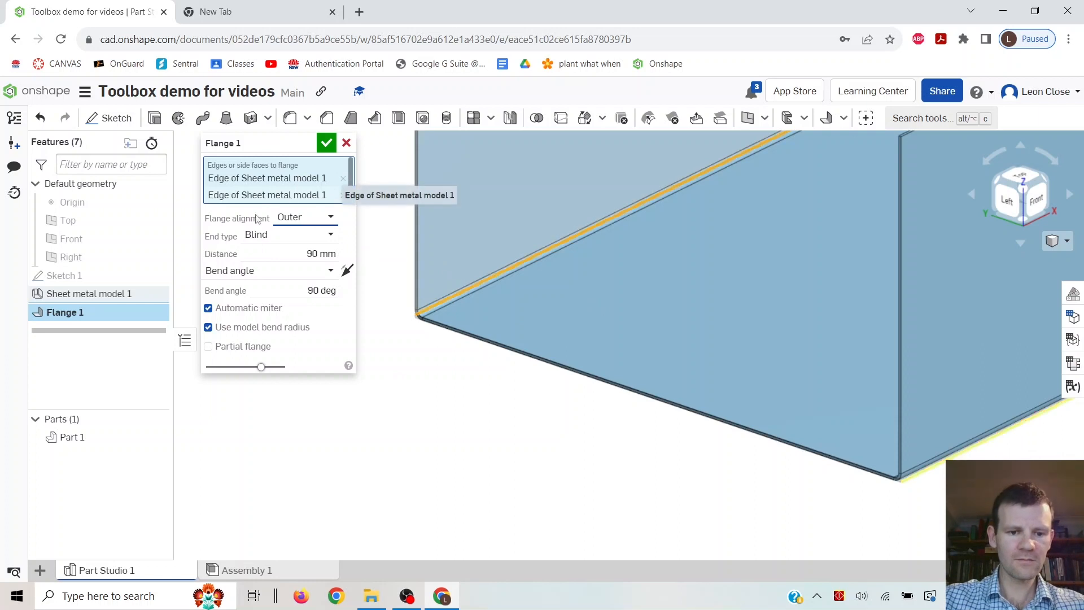
pyautogui.click(326, 143)
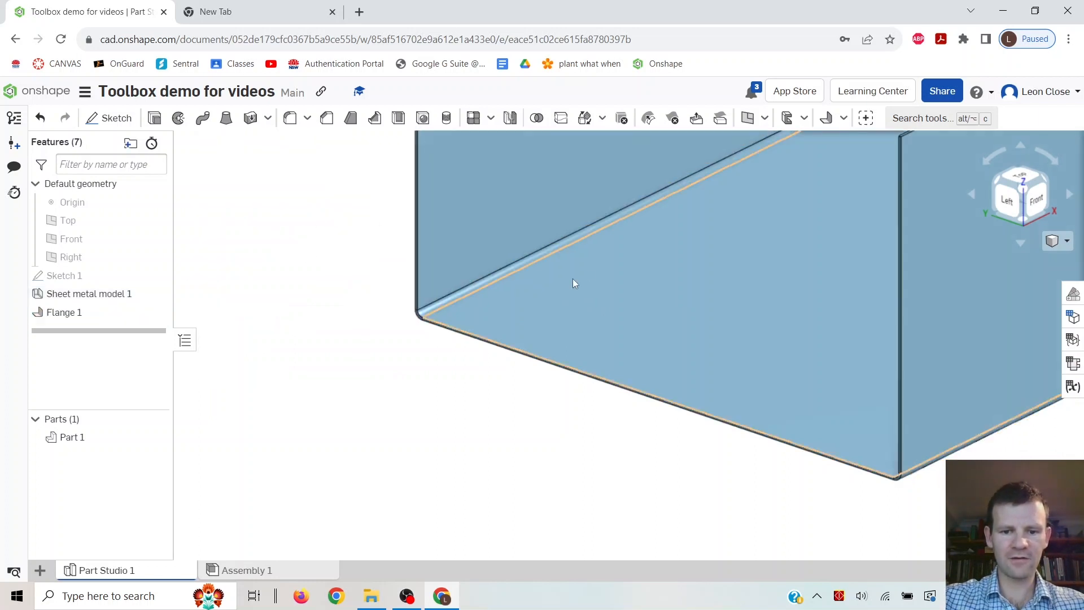
# Start a second flange on the short end edges of the base and both side flanges.
pyautogui.scroll(-3, 575, 285)
pyautogui.moveTo(738, 257); pyautogui.dragTo(514, 404, button='middle')
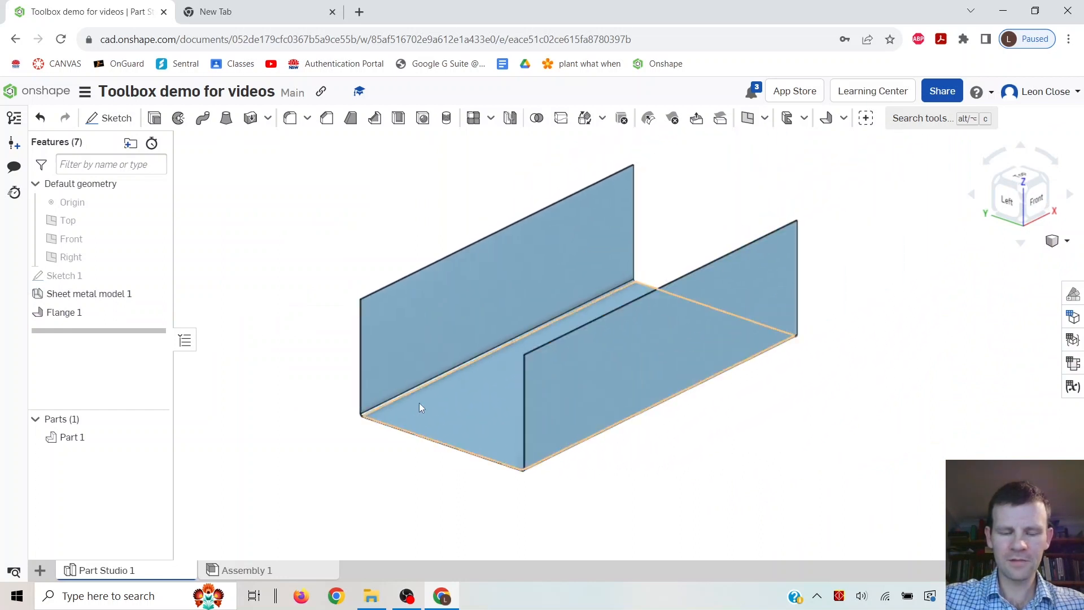
pyautogui.moveTo(605, 368)
pyautogui.mouseDown(button='right')
pyautogui.moveTo(552, 368)
pyautogui.moveTo(634, 358)
pyautogui.moveTo(603, 368)
pyautogui.moveTo(622, 365)
pyautogui.mouseUp(button='right')
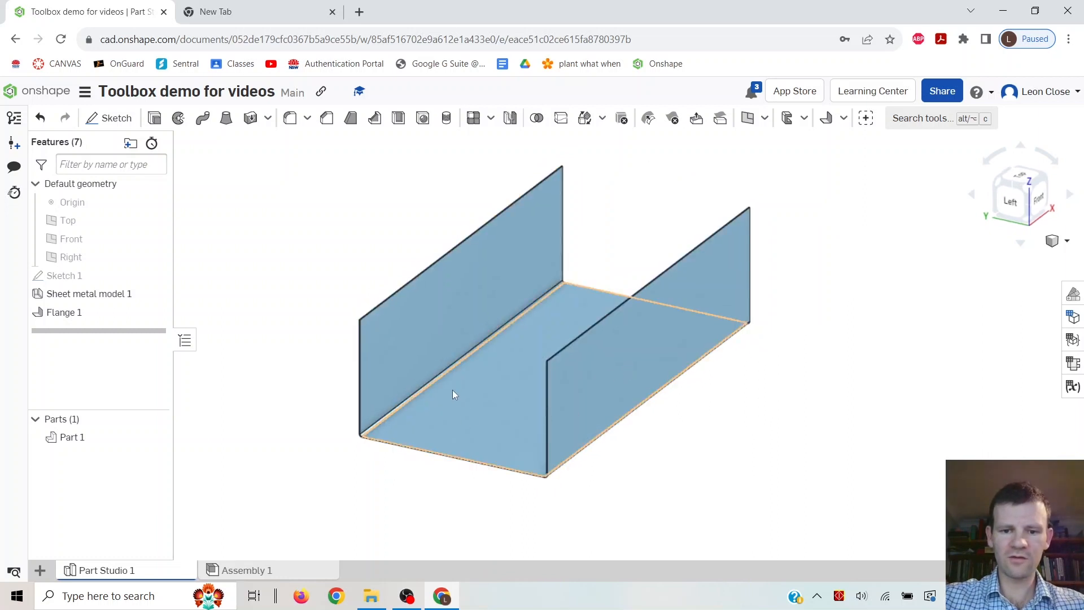
pyautogui.click(826, 119)
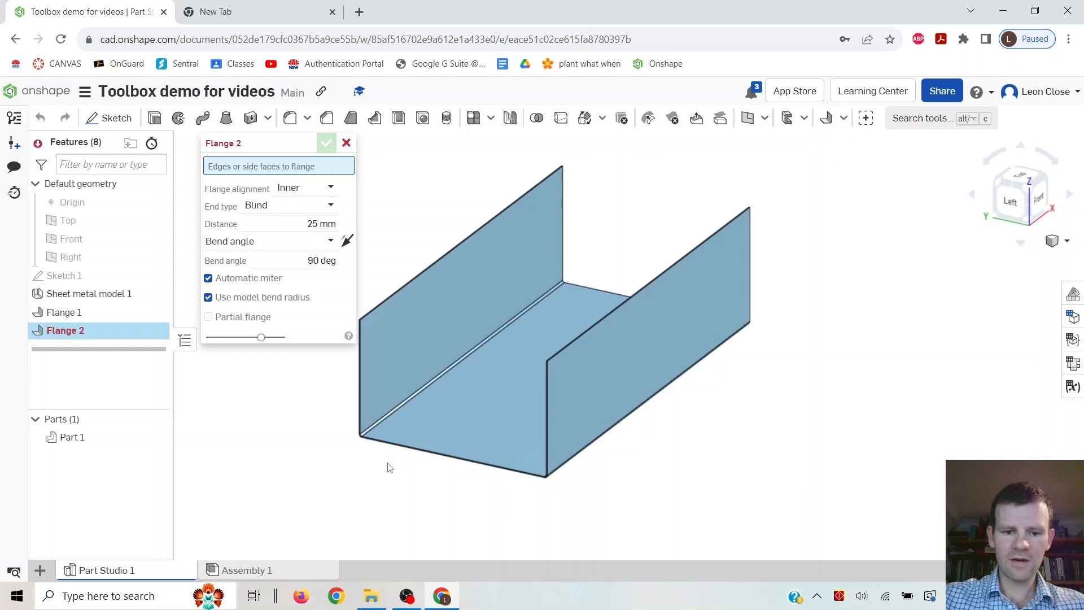
pyautogui.click(359, 404)
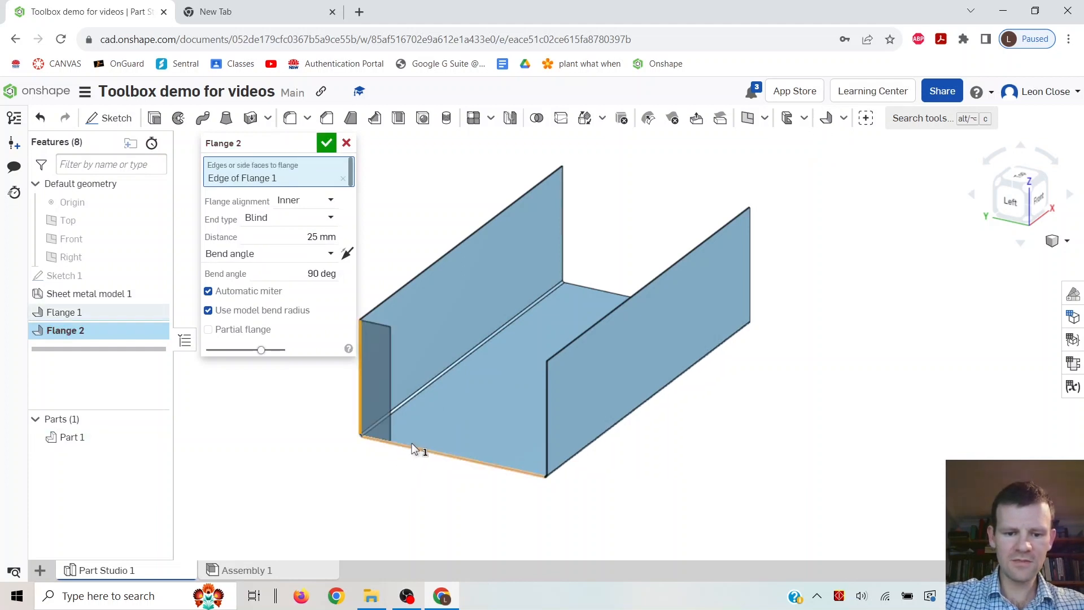
pyautogui.click(412, 442)
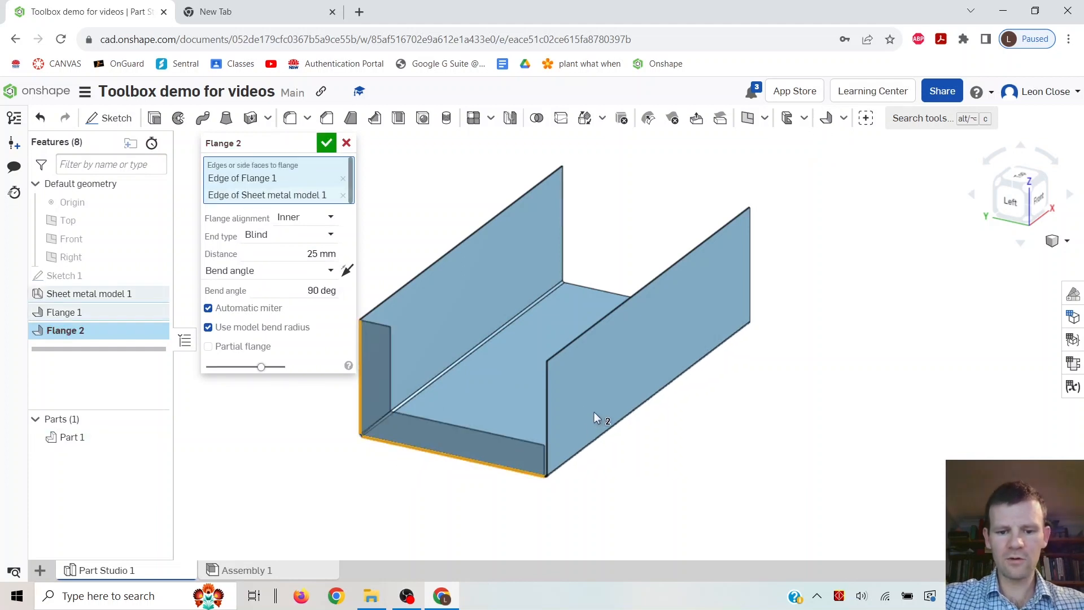
pyautogui.click(548, 406)
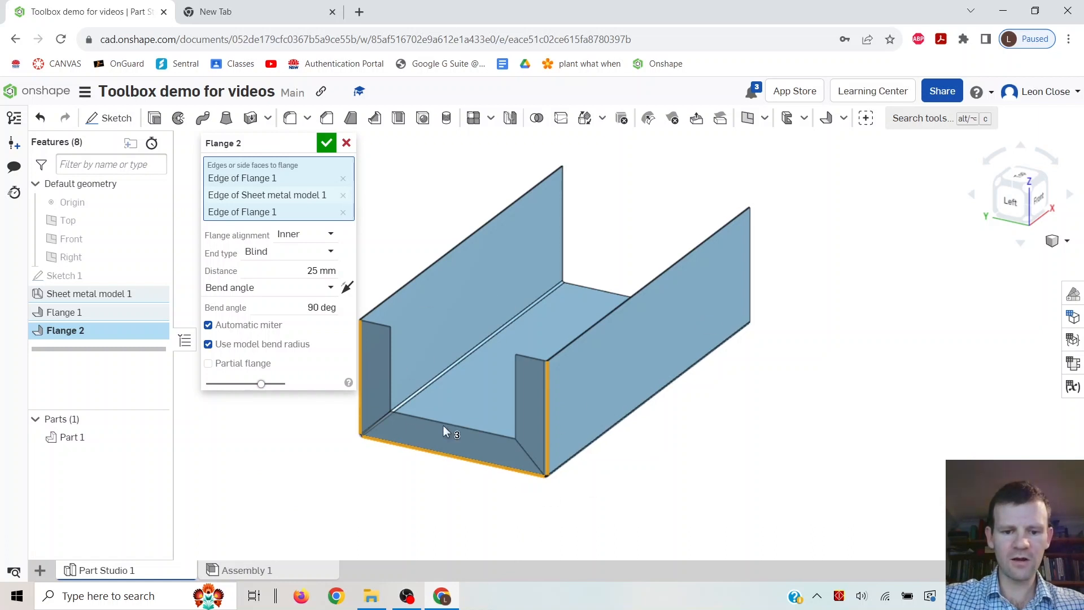
pyautogui.click(564, 251)
pyautogui.click(600, 290)
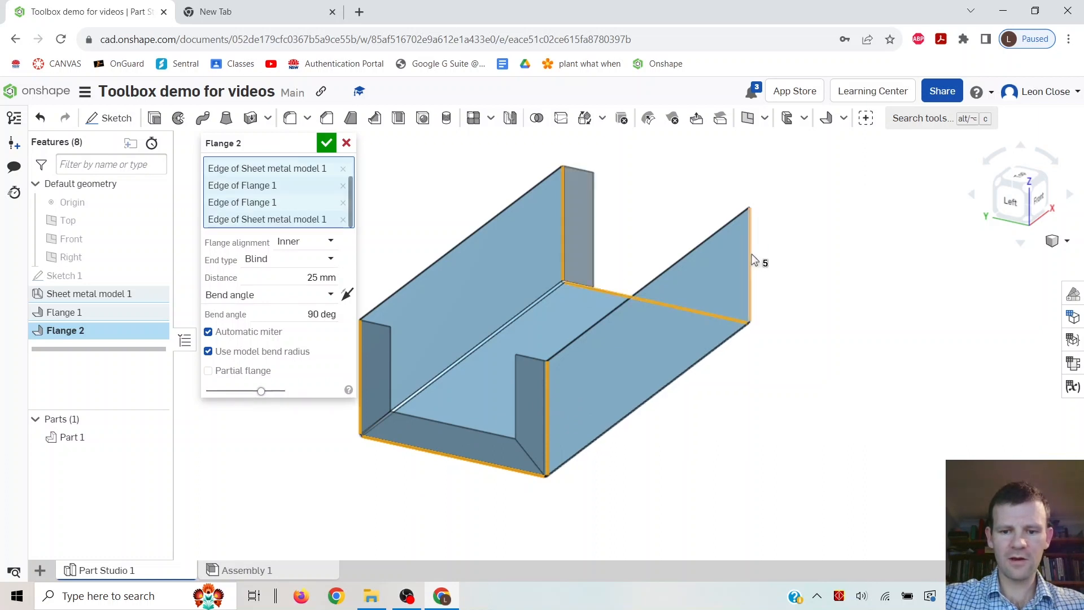
pyautogui.click(755, 254)
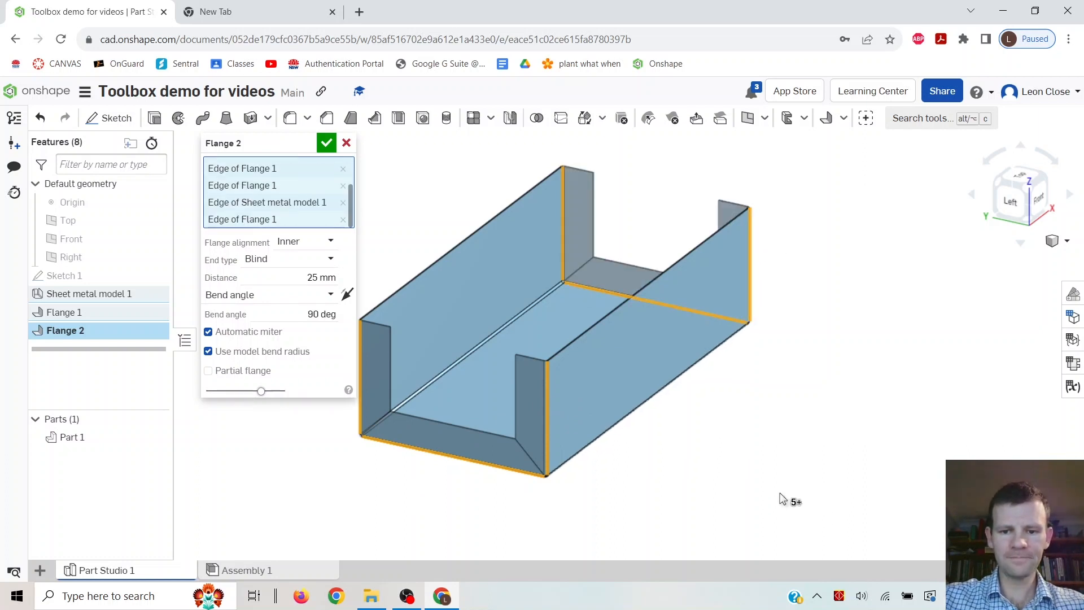
# Set the end flange distance to 15 mm, switch its alignment to Outer, and confirm the flange.
pyautogui.click(301, 277)
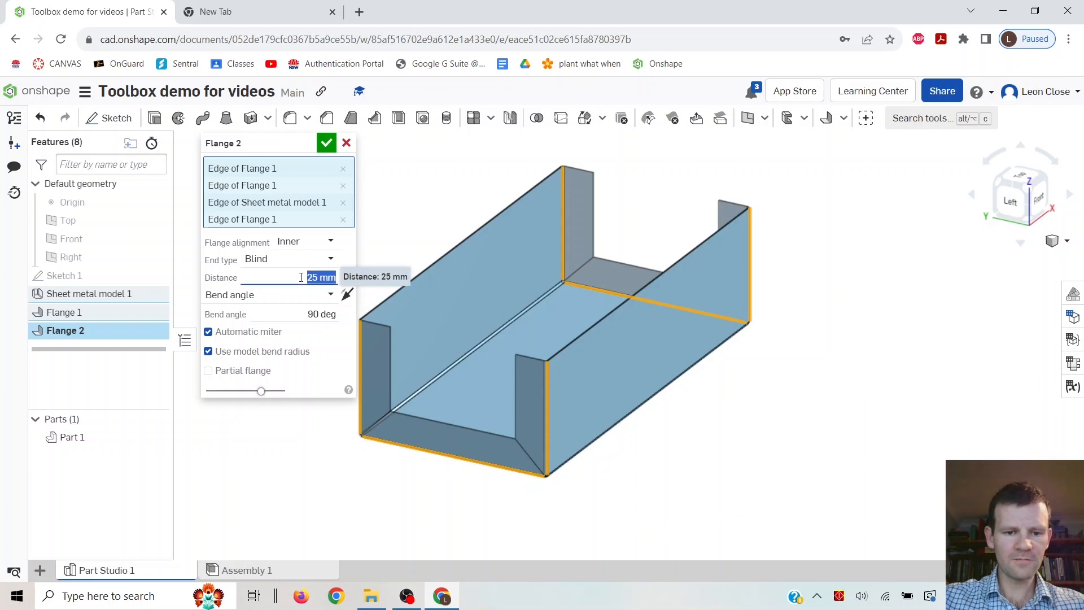
pyautogui.write('15')
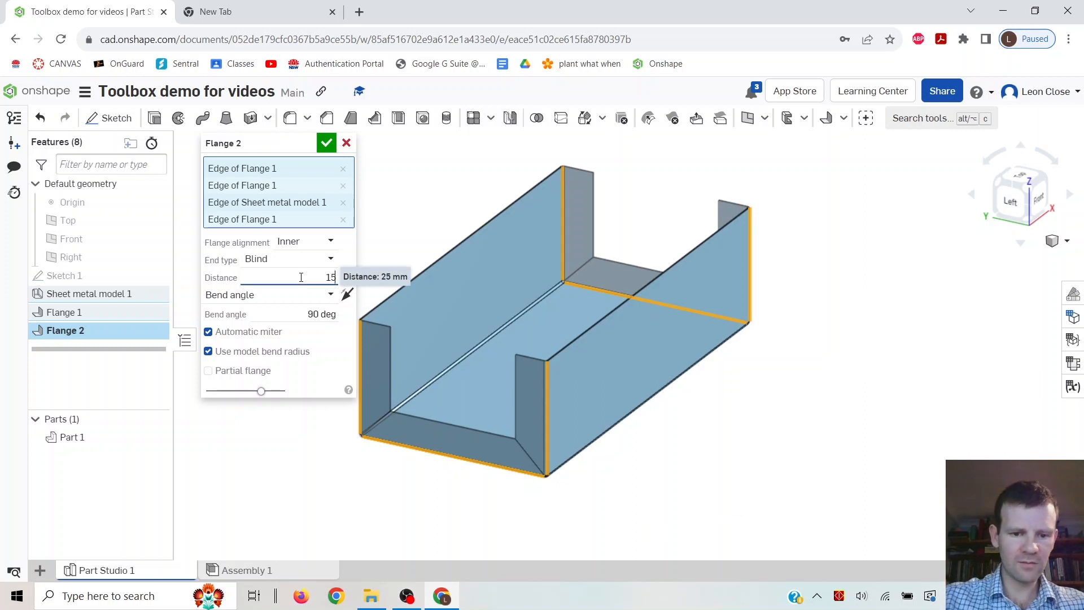
pyautogui.press('Return')
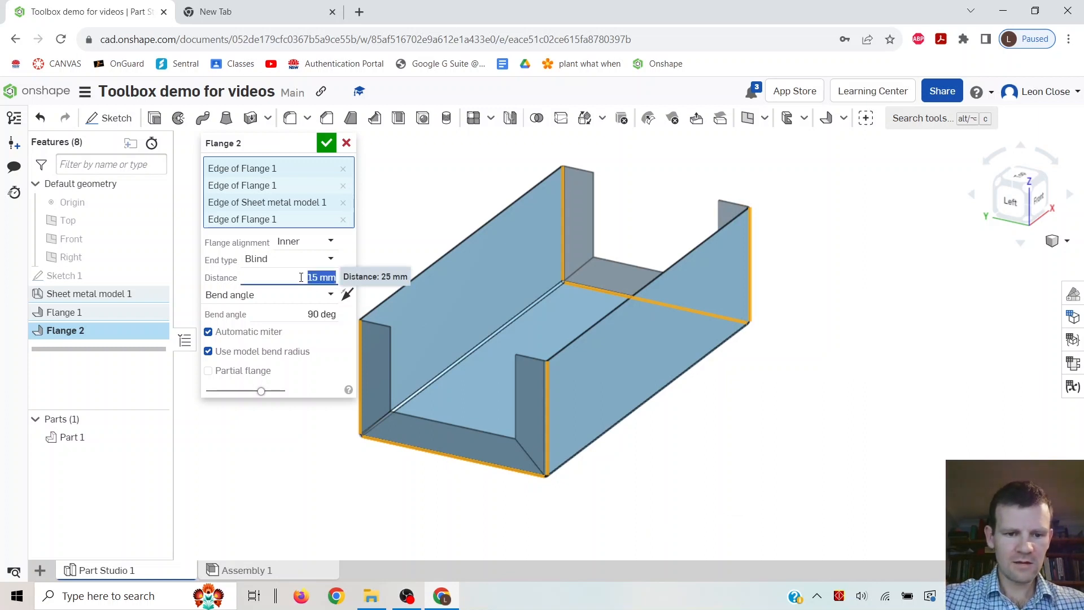
pyautogui.click(329, 241)
pyautogui.click(292, 282)
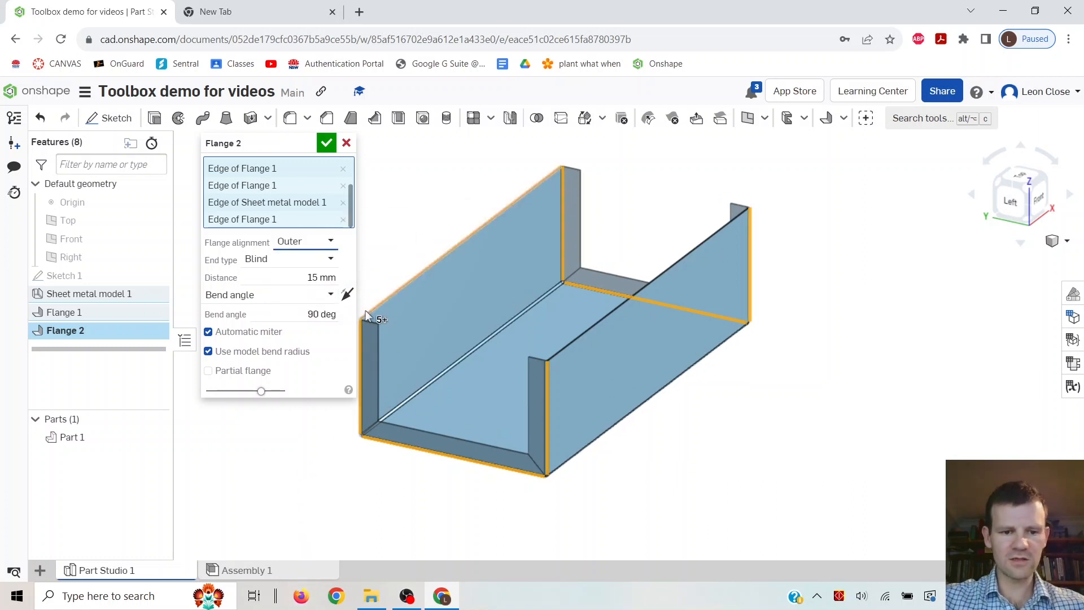
pyautogui.moveTo(743, 370)
pyautogui.mouseDown(button='right')
pyautogui.moveTo(709, 374)
pyautogui.moveTo(742, 379)
pyautogui.mouseUp(button='right')
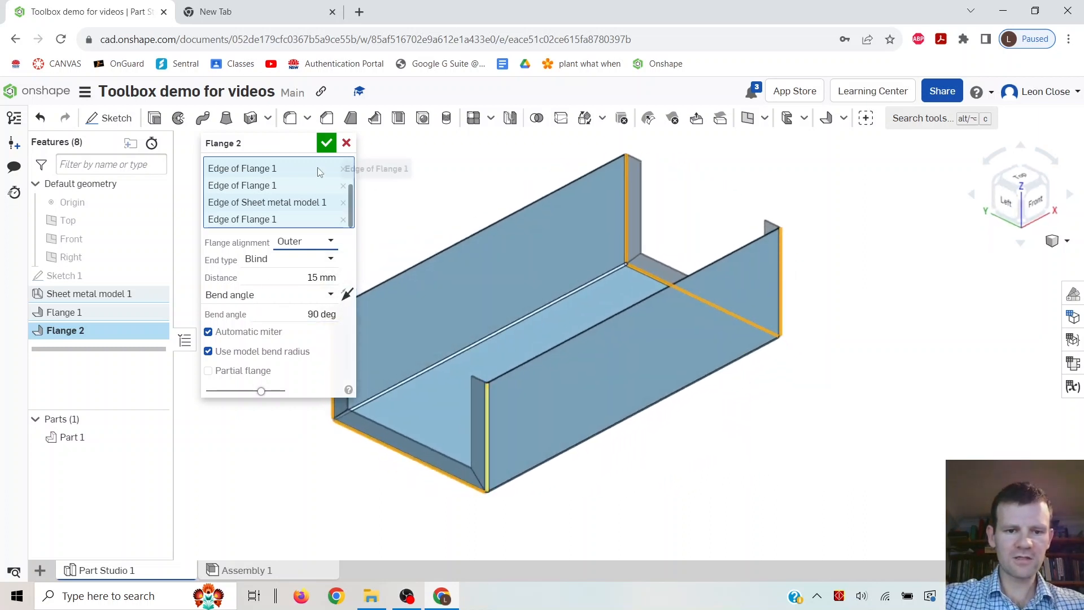
pyautogui.click(326, 138)
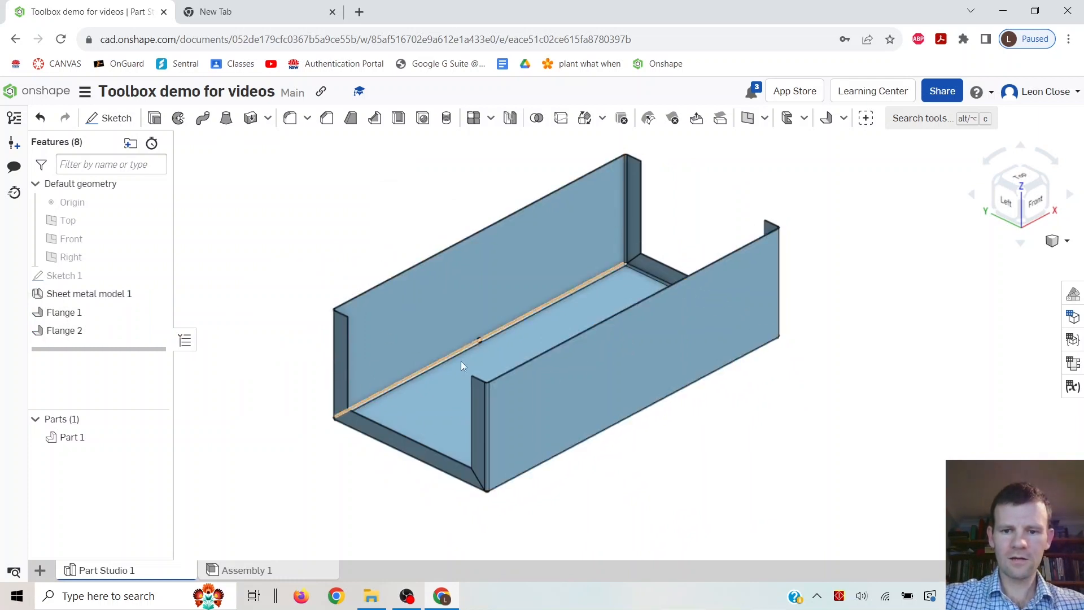
# Add a 10 mm flange with Outer alignment to the top edges of both side flanges.
pyautogui.scroll(2, 774, 192)
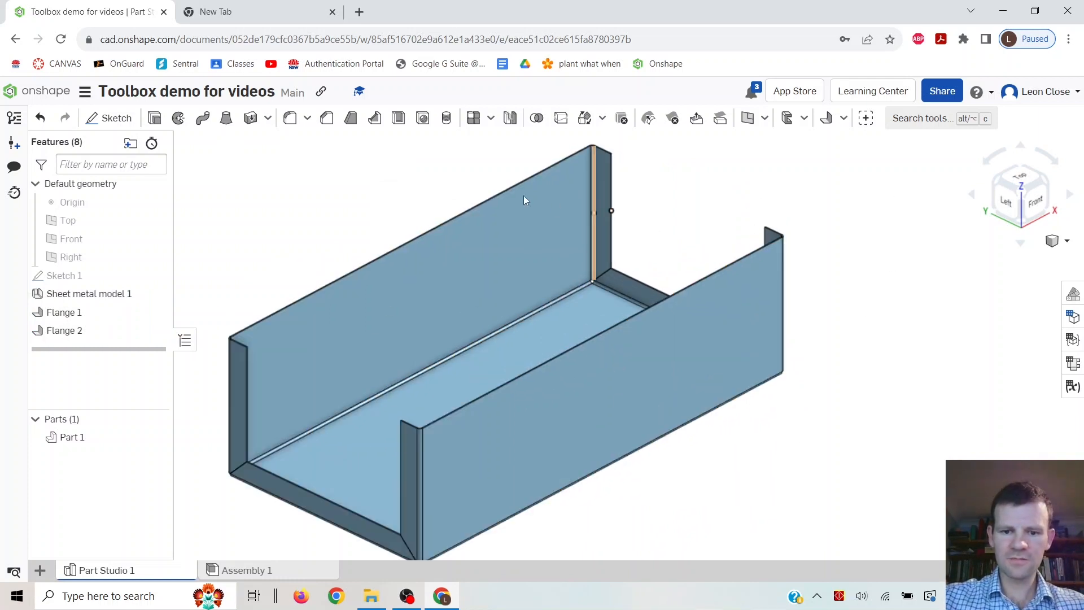
pyautogui.moveTo(530, 288); pyautogui.dragTo(626, 276, button='middle')
pyautogui.click(826, 118)
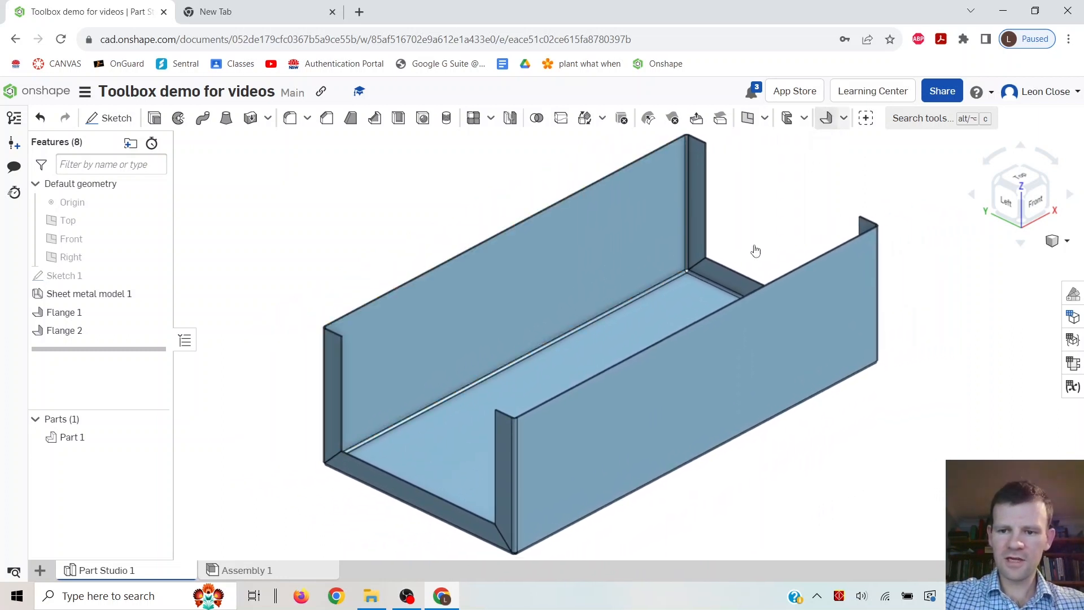
pyautogui.click(486, 242)
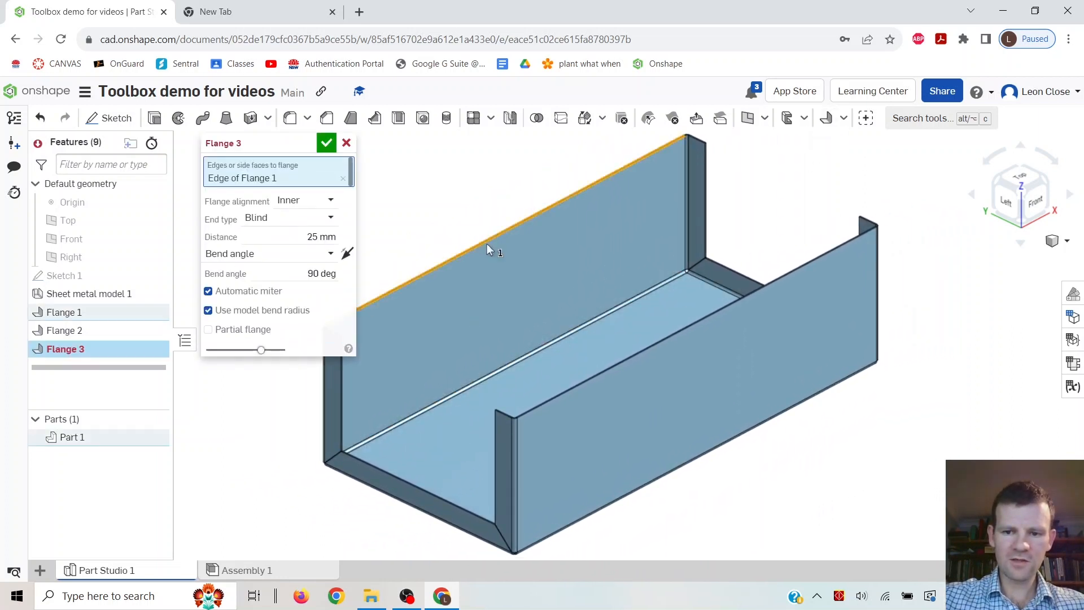
pyautogui.click(715, 313)
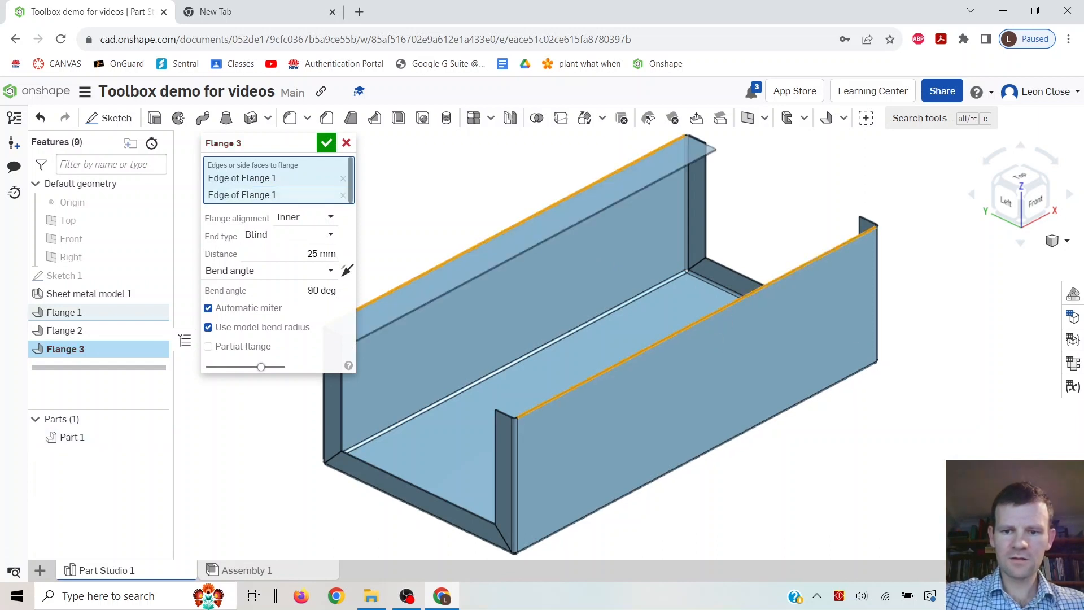
pyautogui.click(306, 254)
pyautogui.write('10')
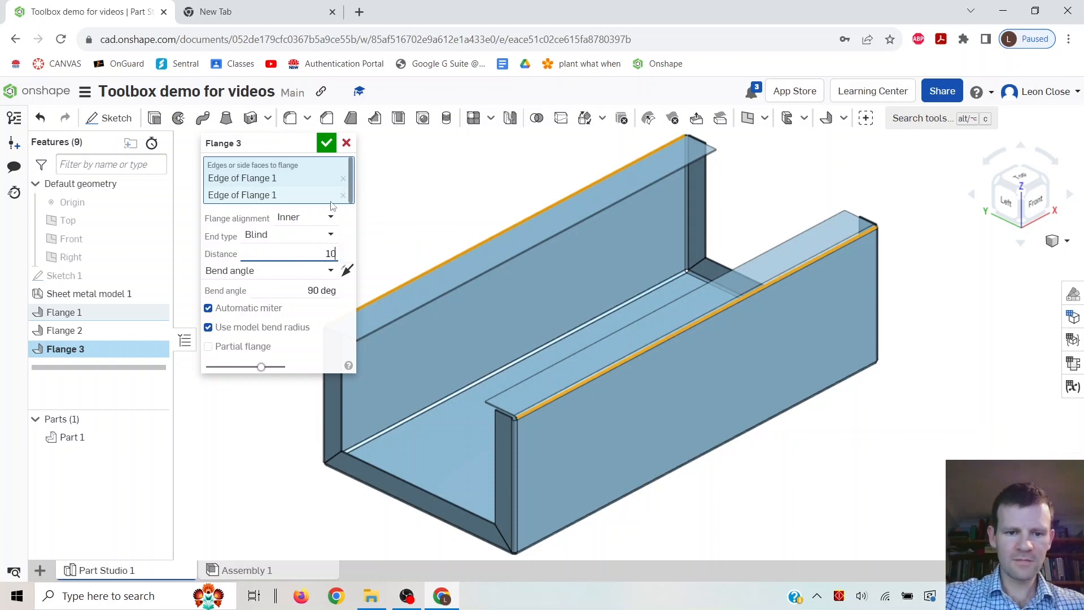
pyautogui.click(316, 218)
pyautogui.click(300, 256)
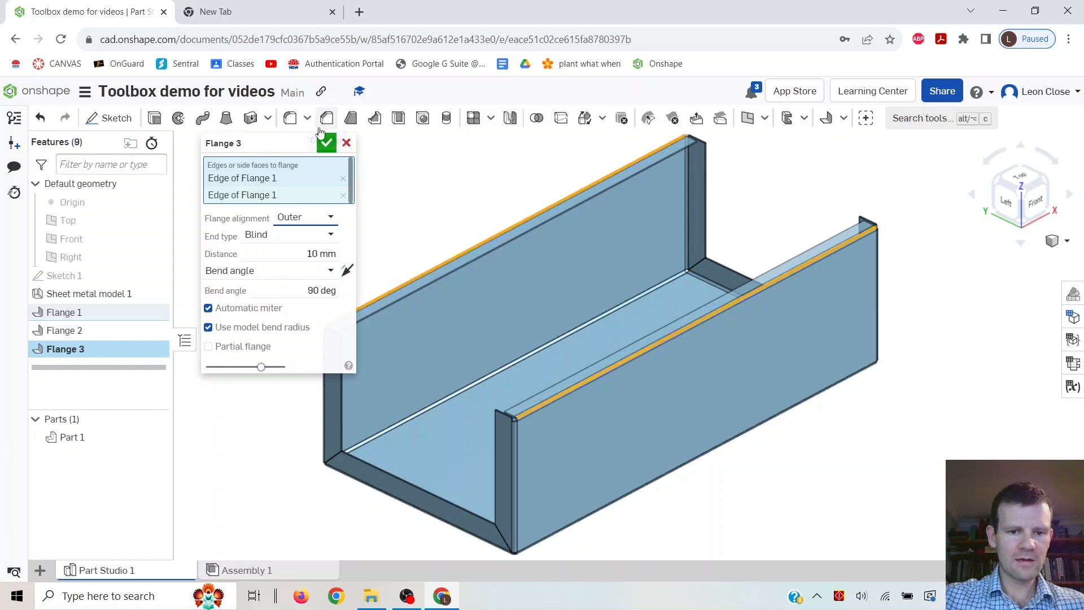
pyautogui.click(326, 145)
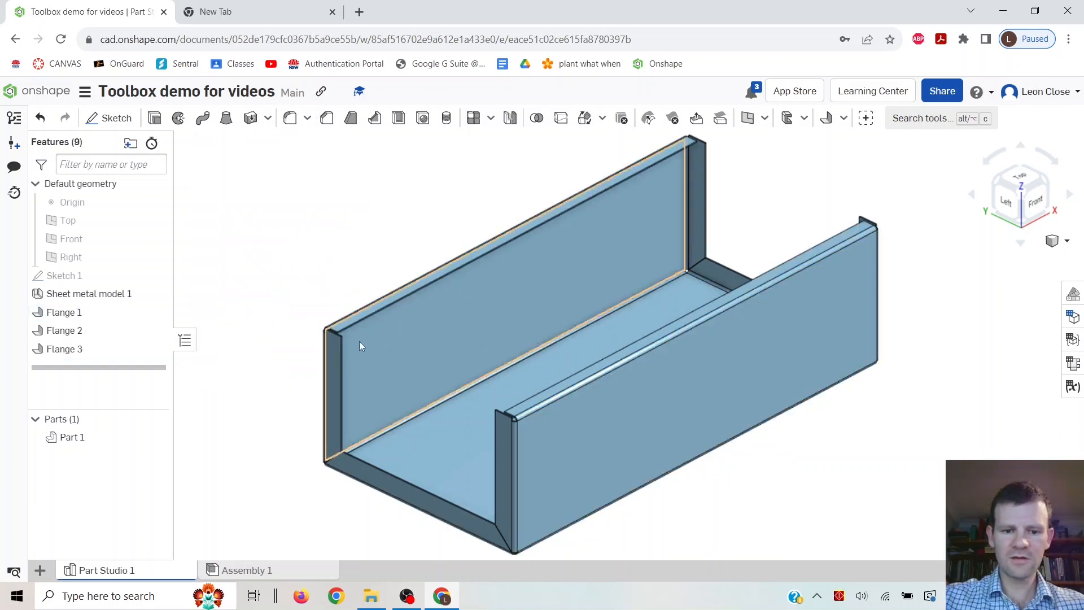
# Add another 10 mm Outer flange on the edges of the new top lips to form a folded rim.
pyautogui.scroll(4, 366, 345)
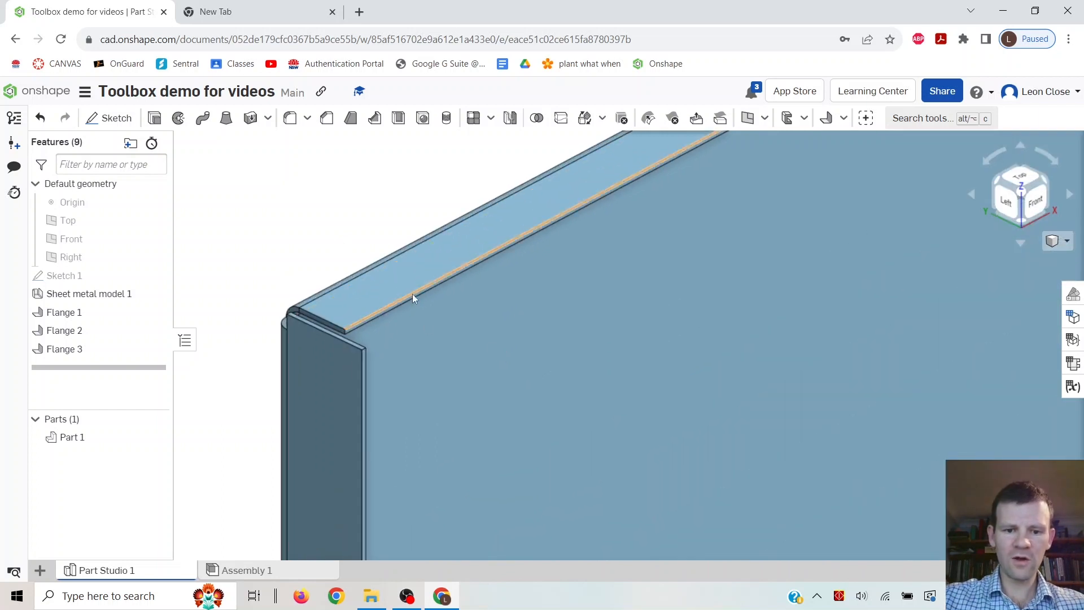
pyautogui.scroll(-3, 431, 256)
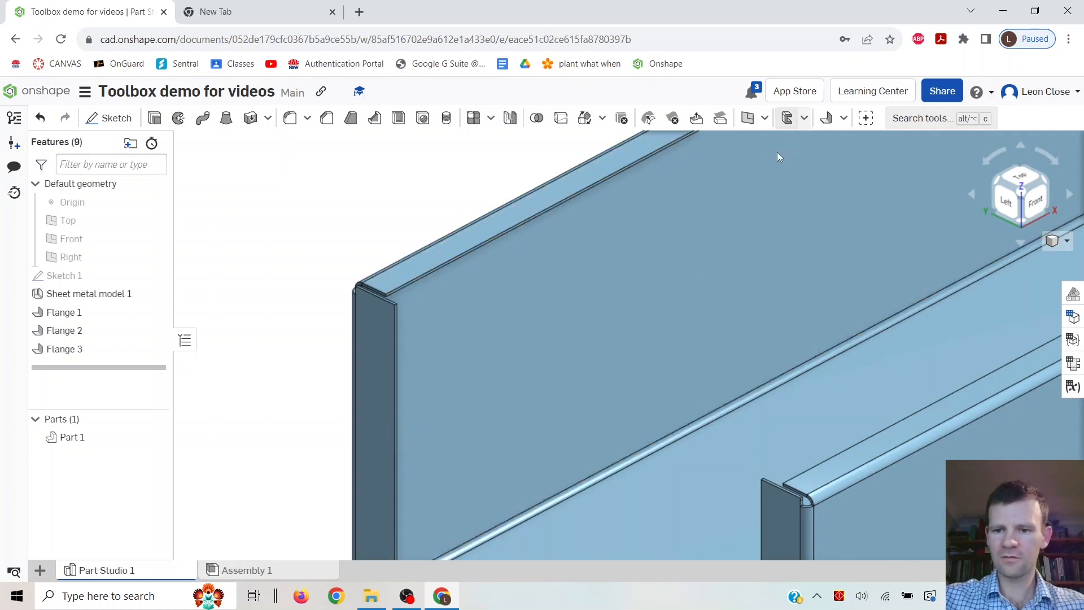
pyautogui.click(826, 118)
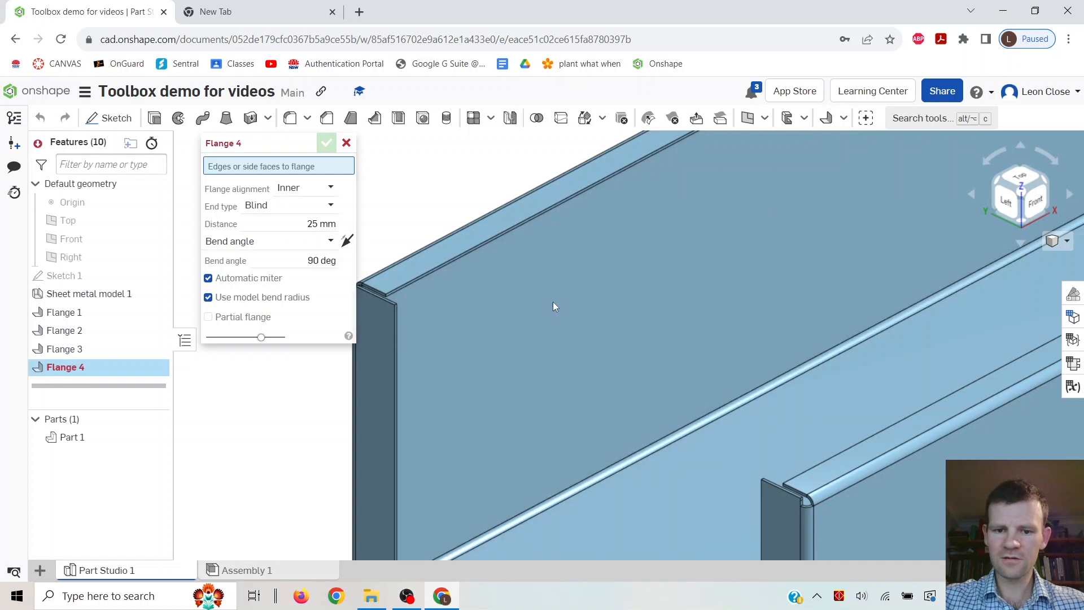
pyautogui.click(502, 235)
pyautogui.click(820, 466)
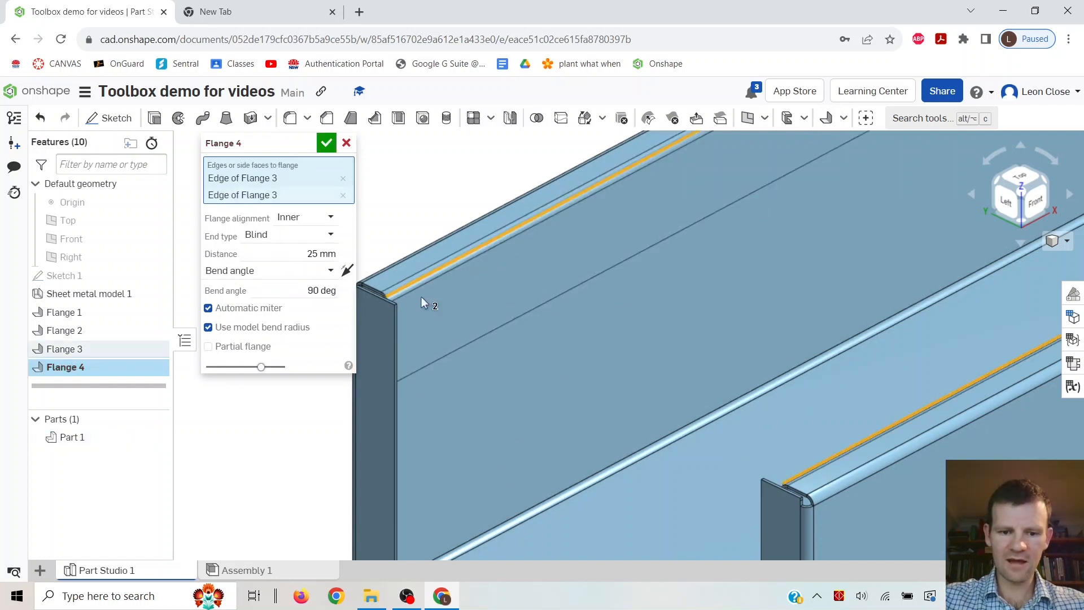
pyautogui.click(314, 253)
pyautogui.write('10')
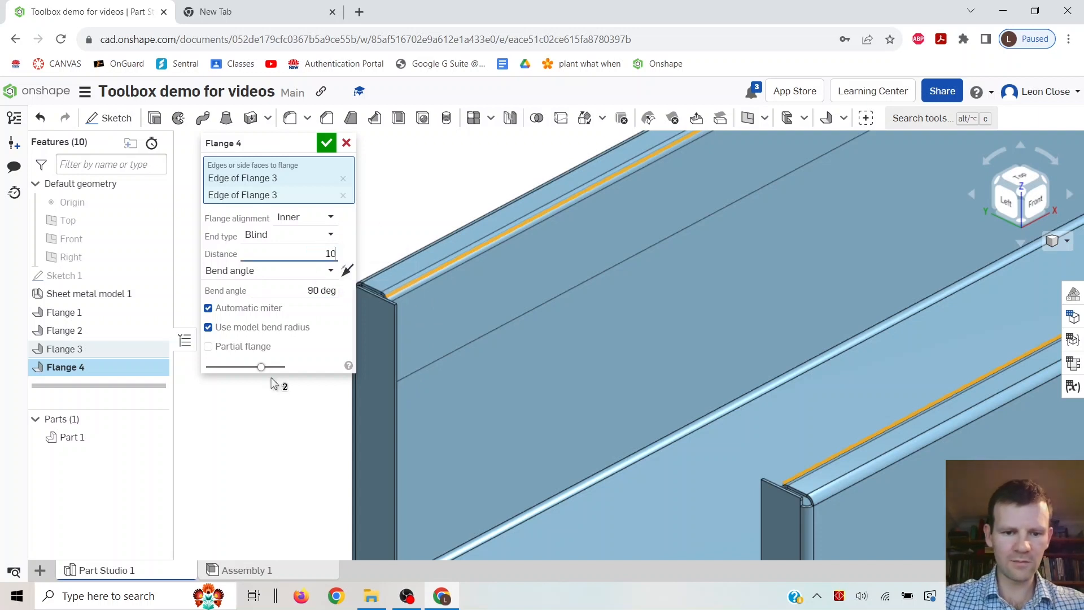
pyautogui.click(327, 217)
pyautogui.click(300, 258)
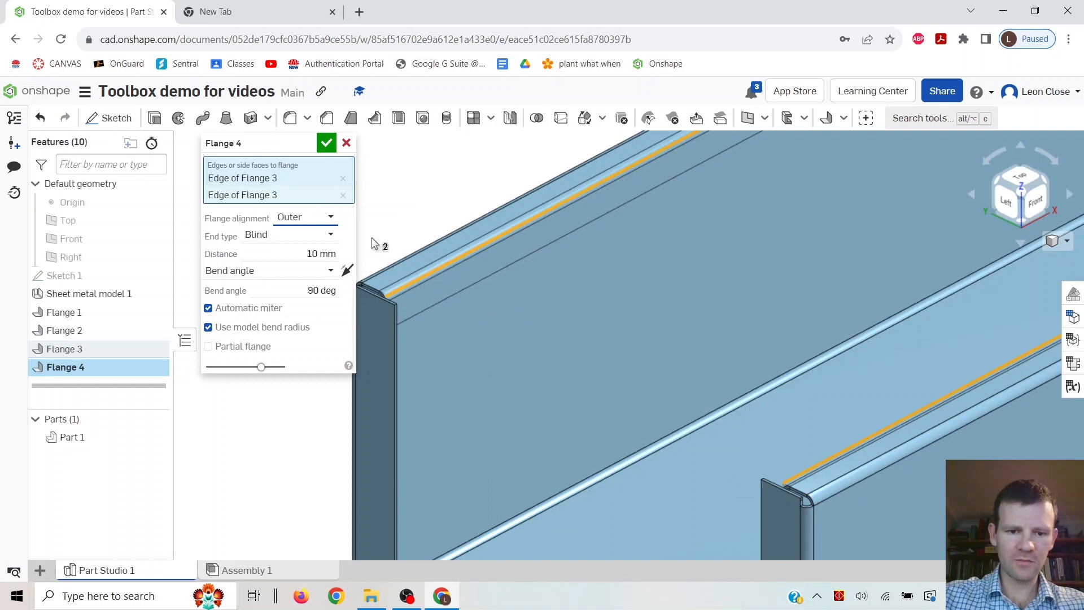
pyautogui.click(327, 144)
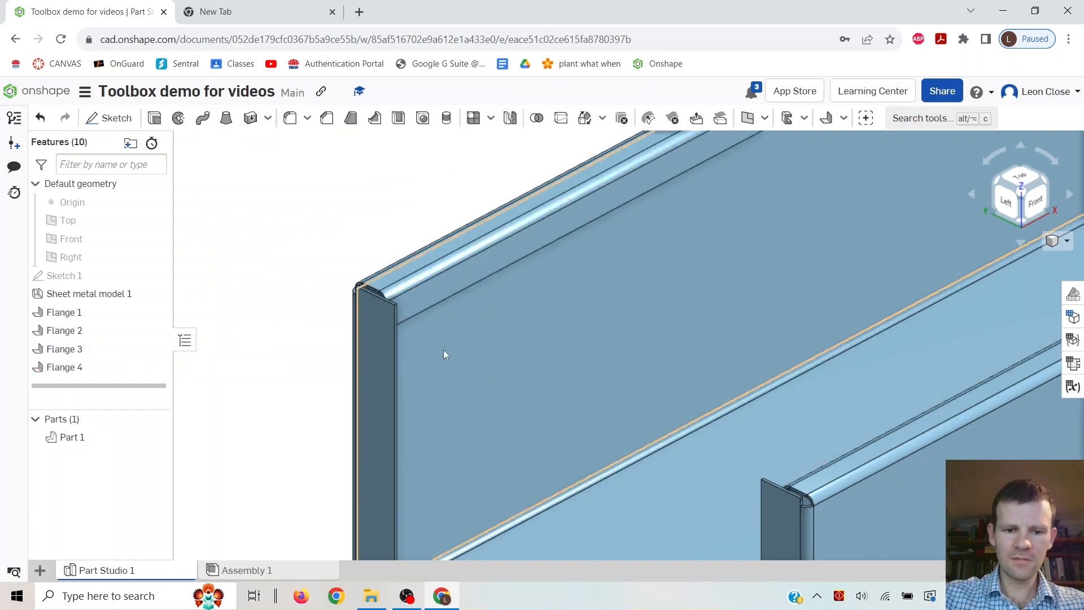
# Open the sheet metal table and flat view to examine the unfolded pattern, then close it.
pyautogui.moveTo(422, 310); pyautogui.dragTo(615, 306, button='middle')
pyautogui.scroll(-4, 643, 329)
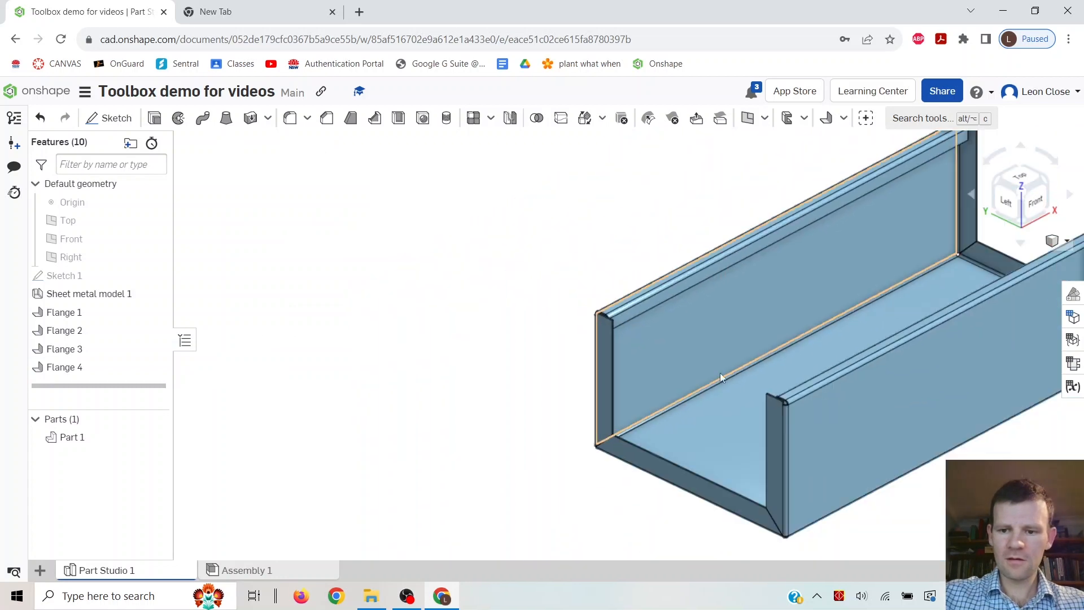
pyautogui.moveTo(875, 411); pyautogui.dragTo(661, 440, button='middle')
pyautogui.moveTo(786, 425); pyautogui.dragTo(705, 417, button='right')
pyautogui.moveTo(817, 374); pyautogui.dragTo(601, 407, button='middle')
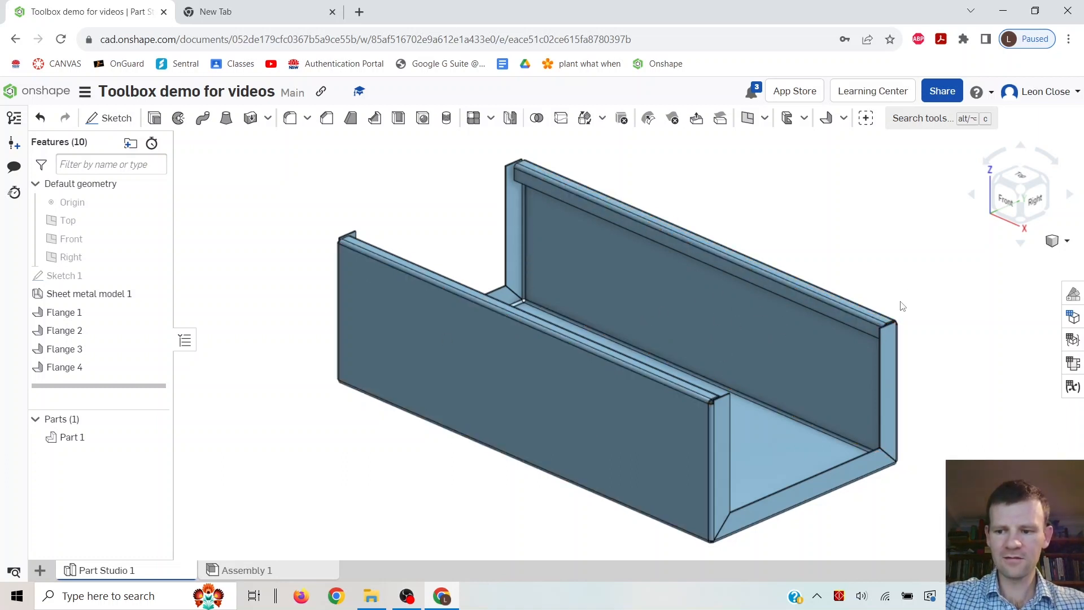
pyautogui.click(1072, 364)
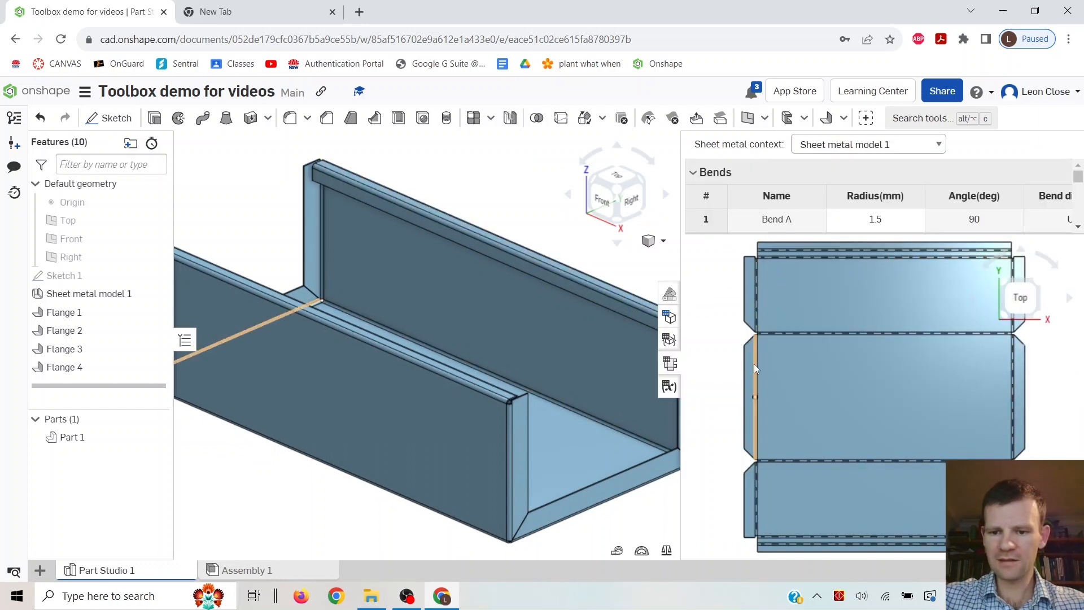
pyautogui.scroll(5, 745, 325)
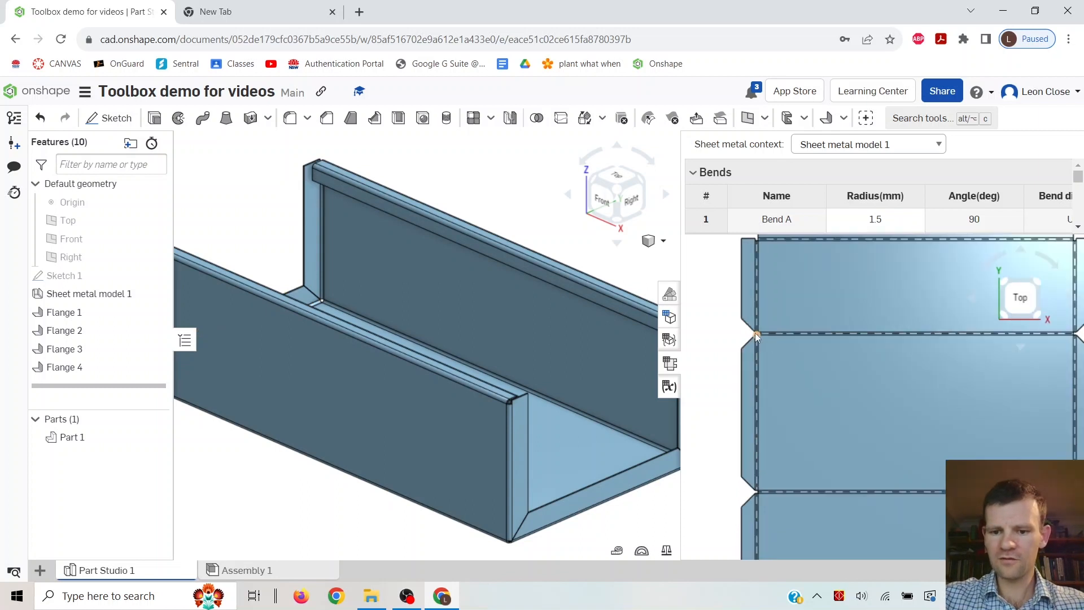
pyautogui.scroll(3, 739, 338)
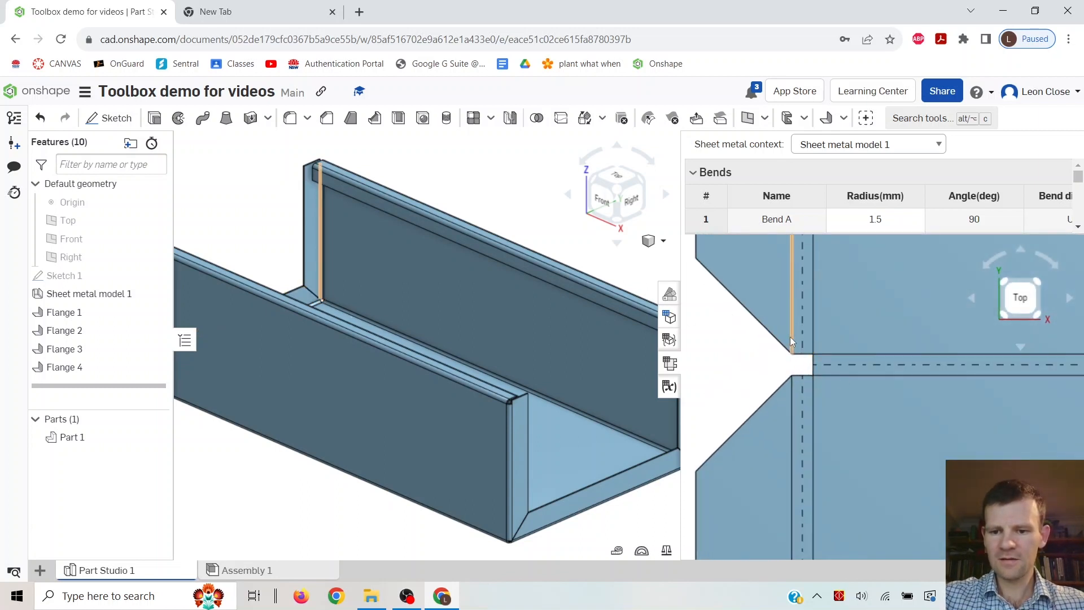
pyautogui.scroll(-10, 796, 341)
pyautogui.moveTo(964, 386); pyautogui.dragTo(910, 392, button='middle')
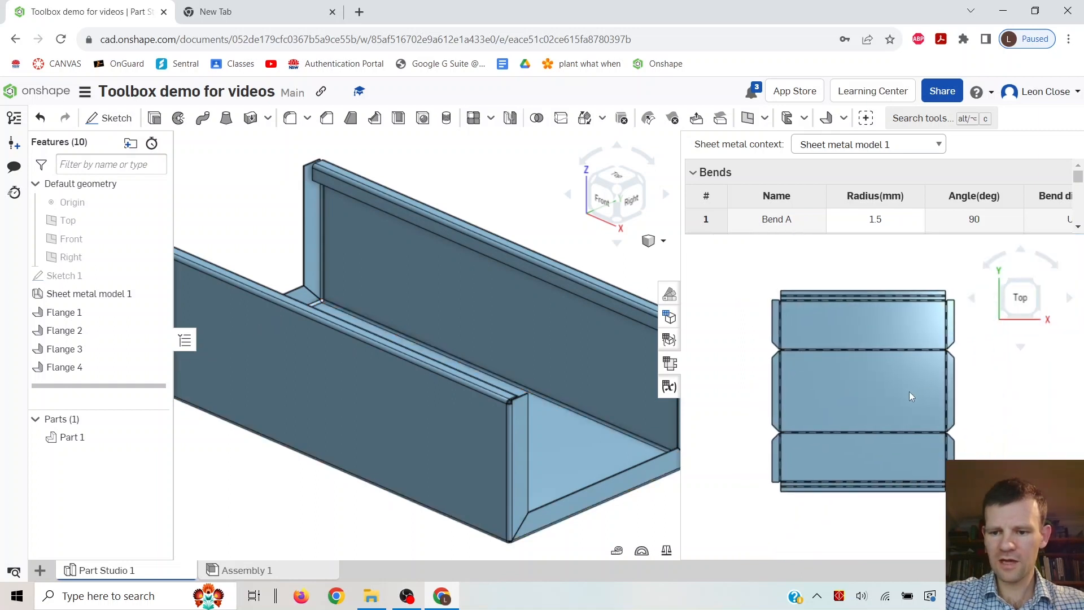
pyautogui.click(781, 389)
pyautogui.click(731, 352)
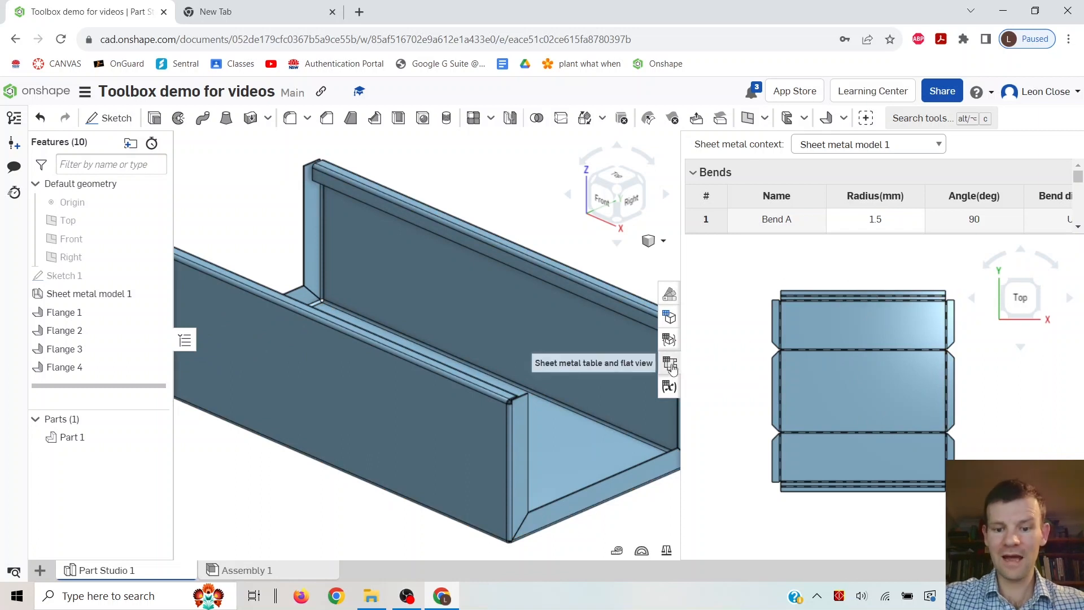
pyautogui.click(669, 365)
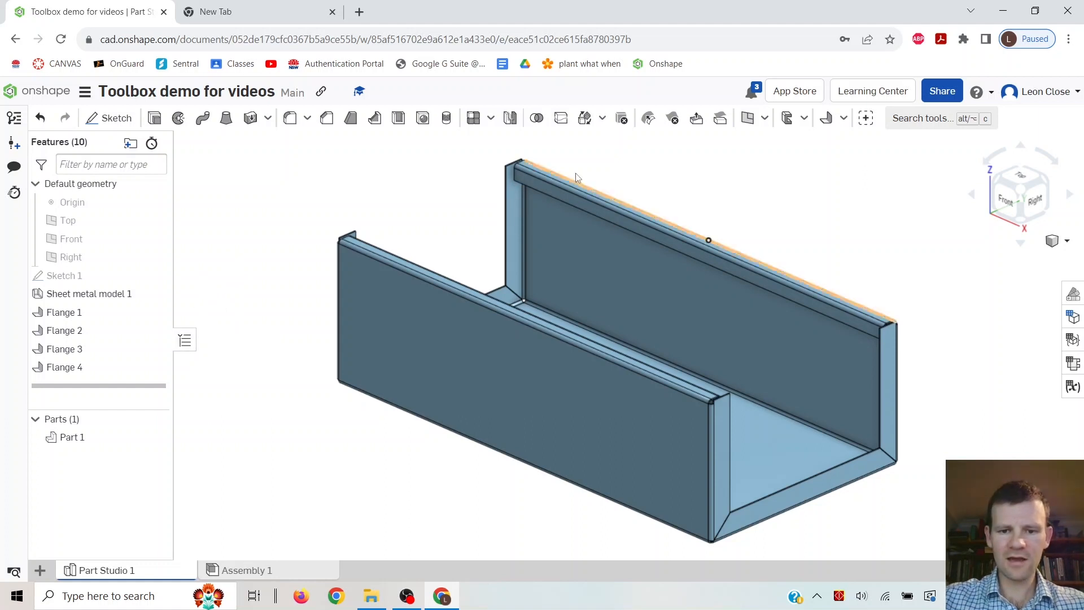
# Edit the first top-lip flange feature and set its distance to 15 mm.
pyautogui.scroll(5, 720, 391)
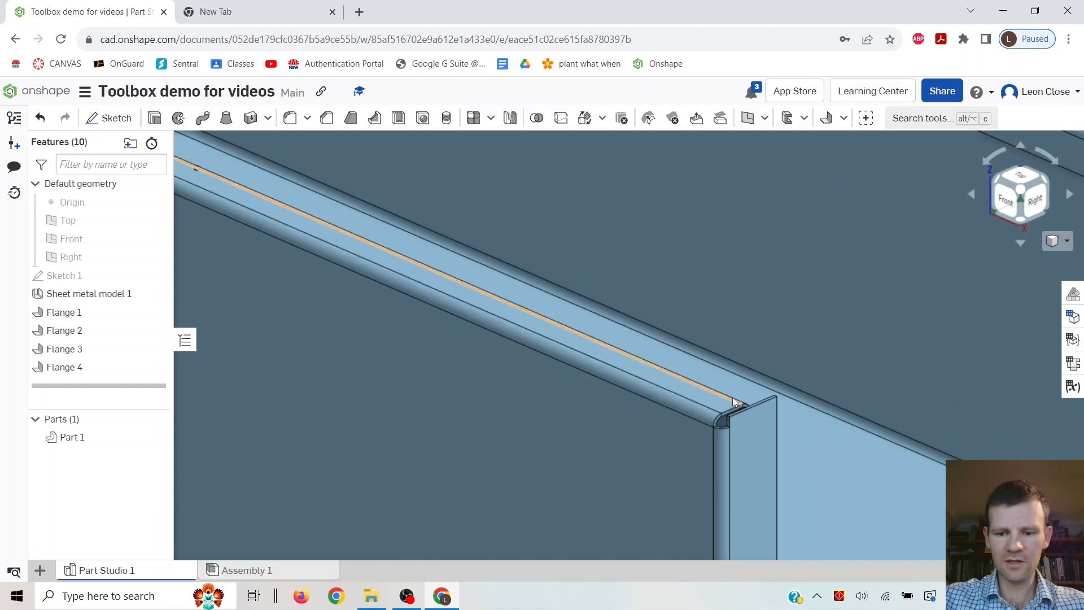
pyautogui.scroll(-3, 725, 408)
pyautogui.scroll(-5, 725, 408)
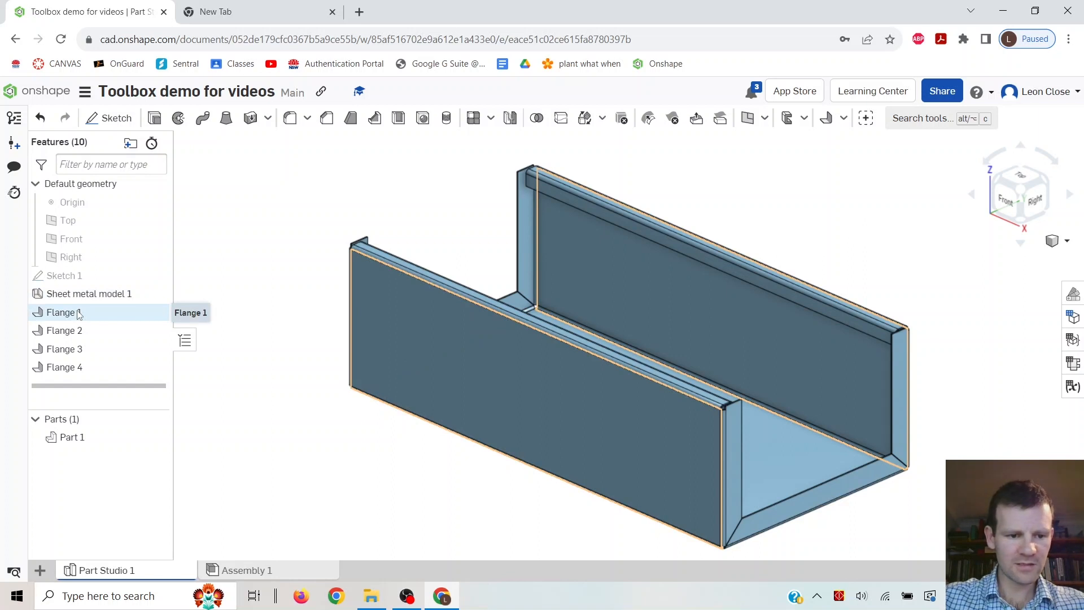
pyautogui.doubleClick(73, 348)
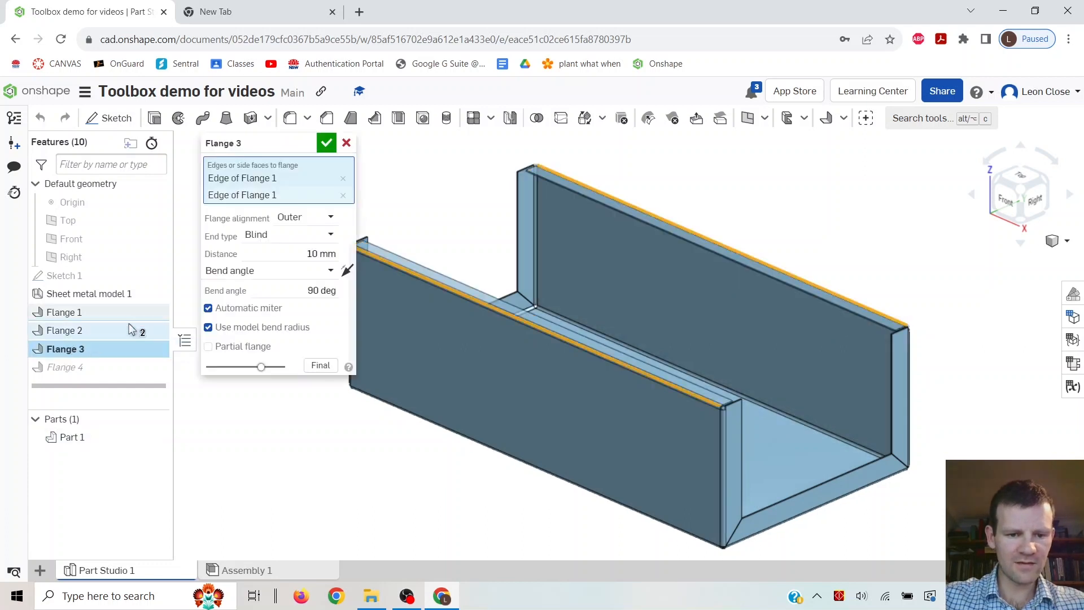
pyautogui.click(302, 252)
pyautogui.write('15')
pyautogui.press('Return')
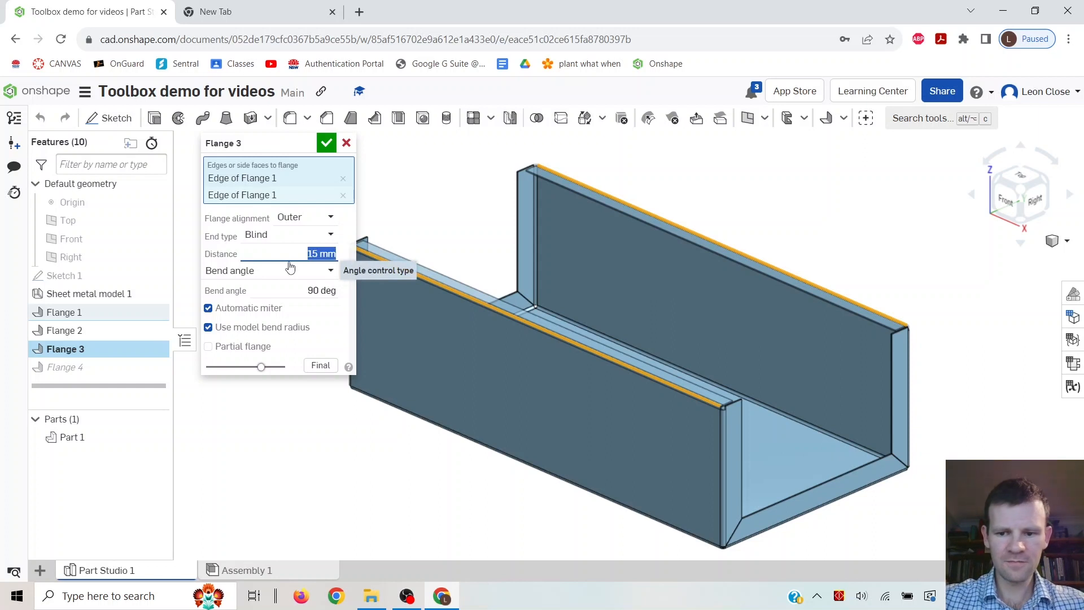
pyautogui.press('Return')
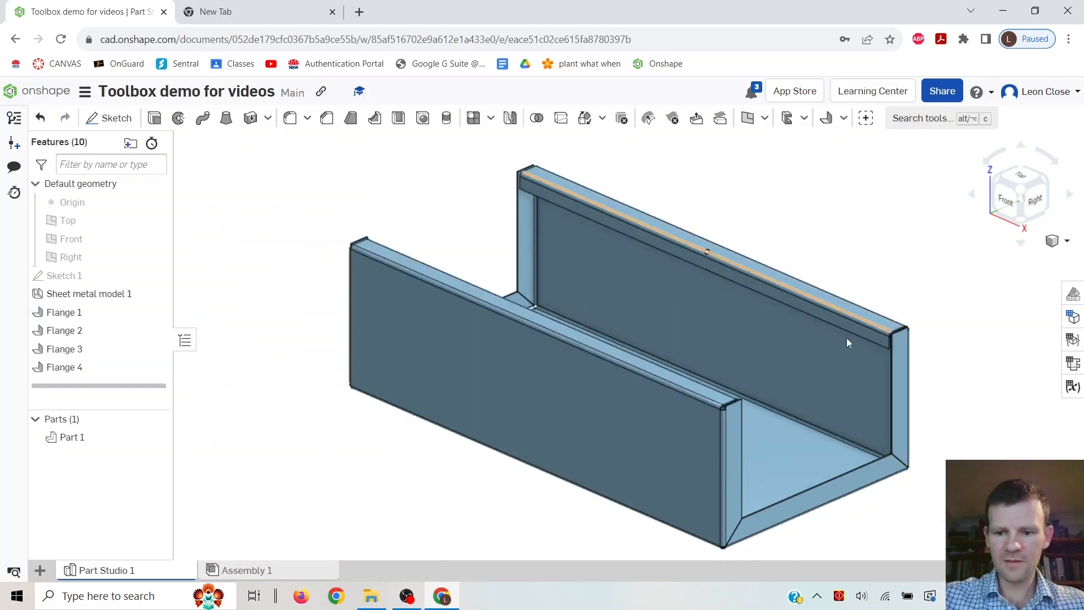
# Rename the first top-lip flange feature (Flange 3) to "base body top edge flange".
pyautogui.moveTo(719, 416); pyautogui.dragTo(753, 404, button='right')
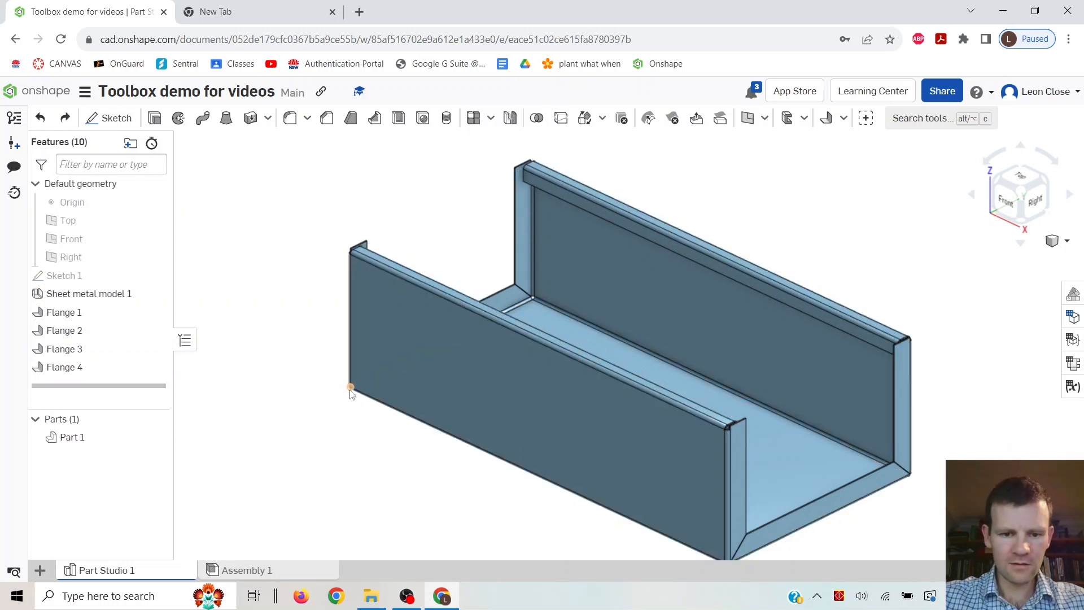
pyautogui.rightClick(73, 353)
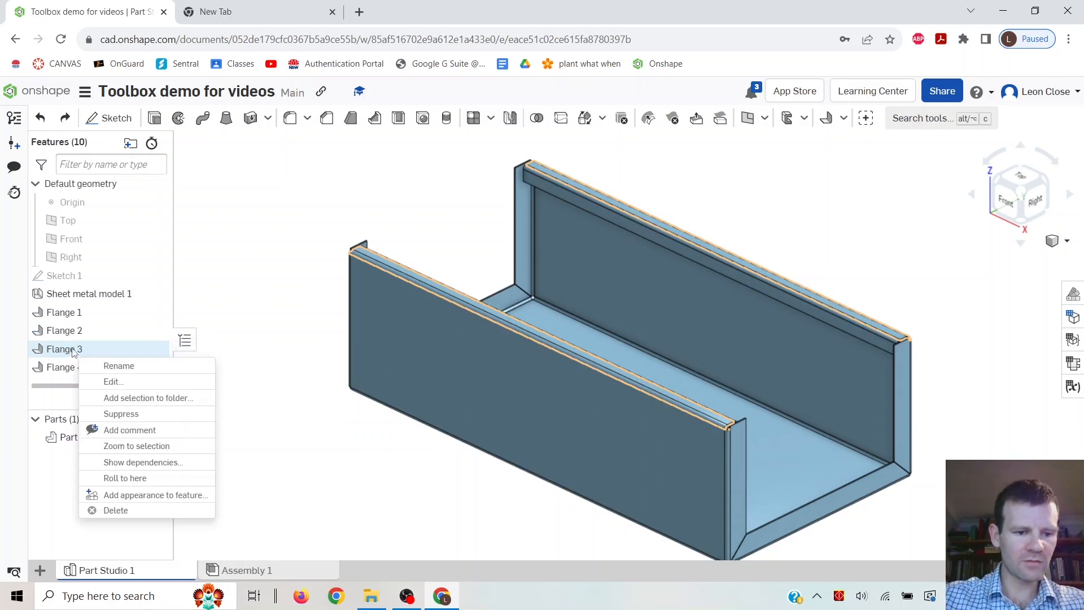
pyautogui.click(126, 367)
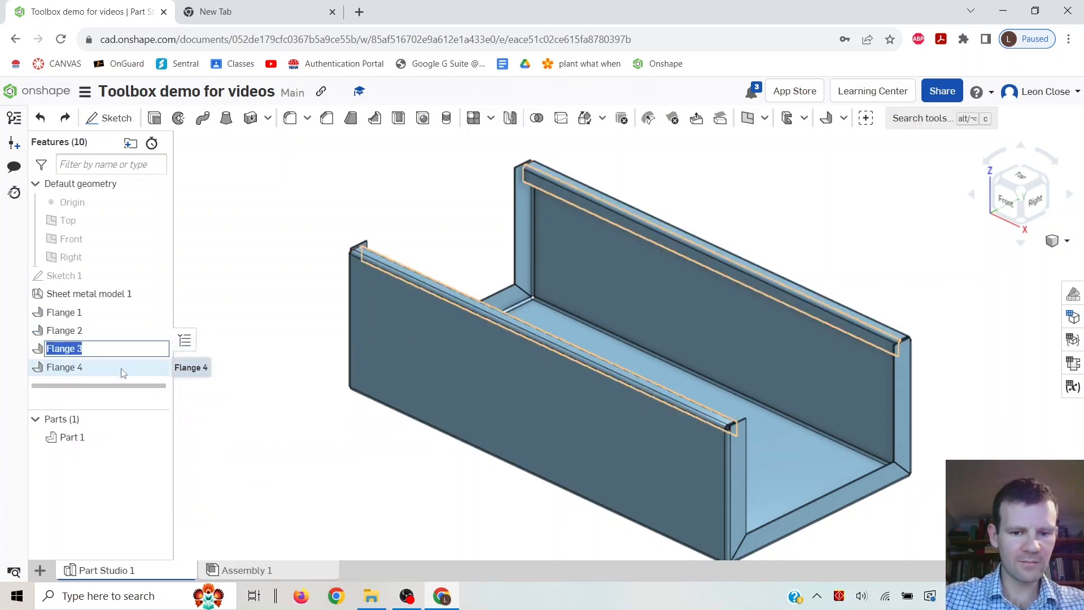
pyautogui.write('base body top edge f')
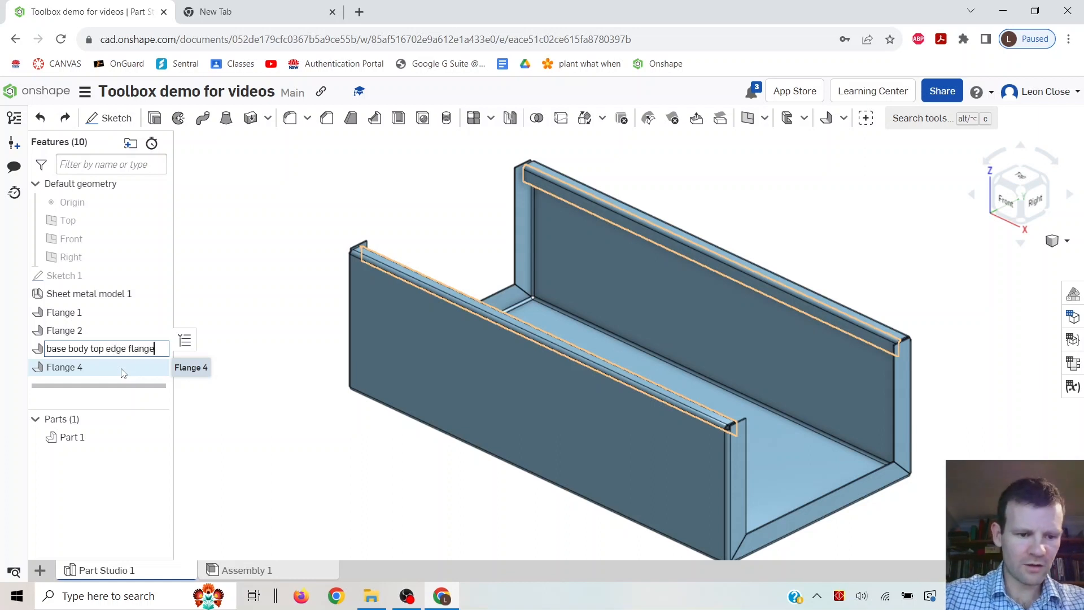
pyautogui.press('Return')
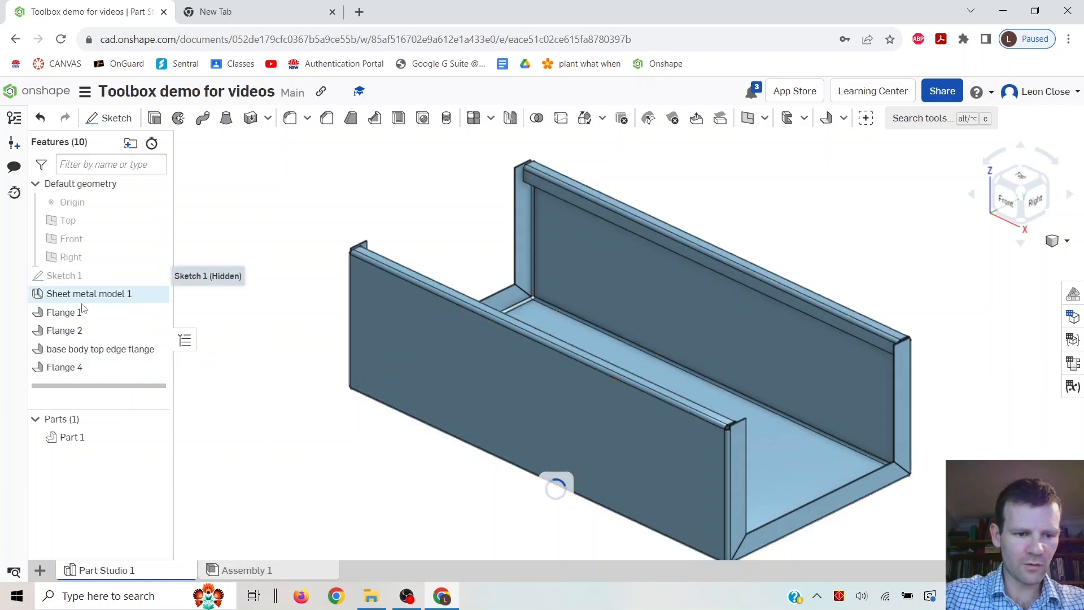
# Rename the base sketch (Sketch 1) to "base body sketch".
pyautogui.rightClick(66, 276)
pyautogui.click(121, 289)
pyautogui.write('base body sketch')
pyautogui.press('Return')
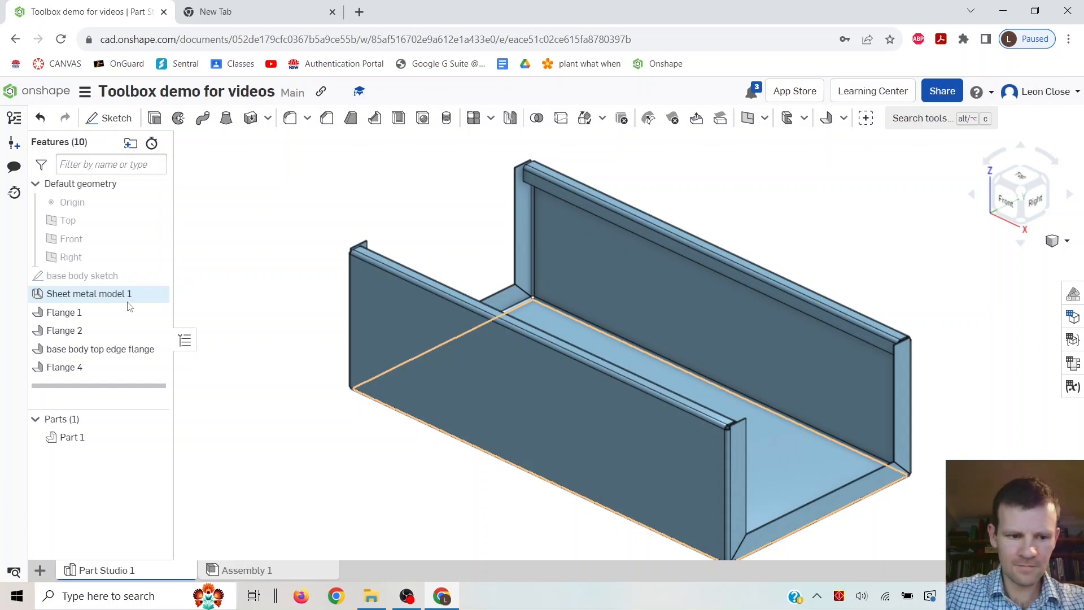
# Rename the Sheet metal model 1 feature to "base body sheet metal".
pyautogui.rightClick(115, 300)
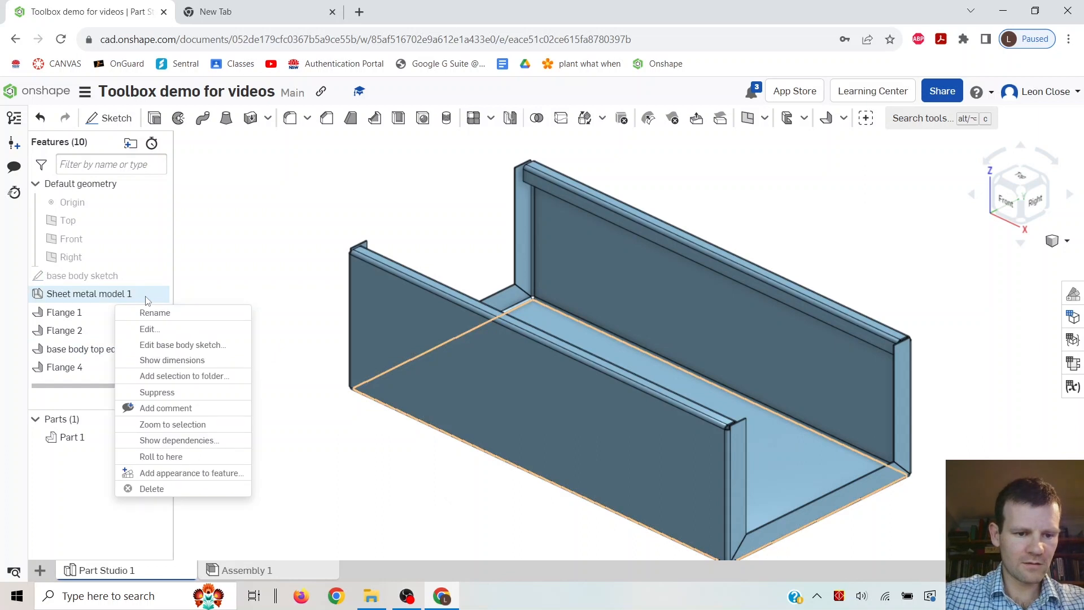
pyautogui.click(159, 321)
pyautogui.write('b')
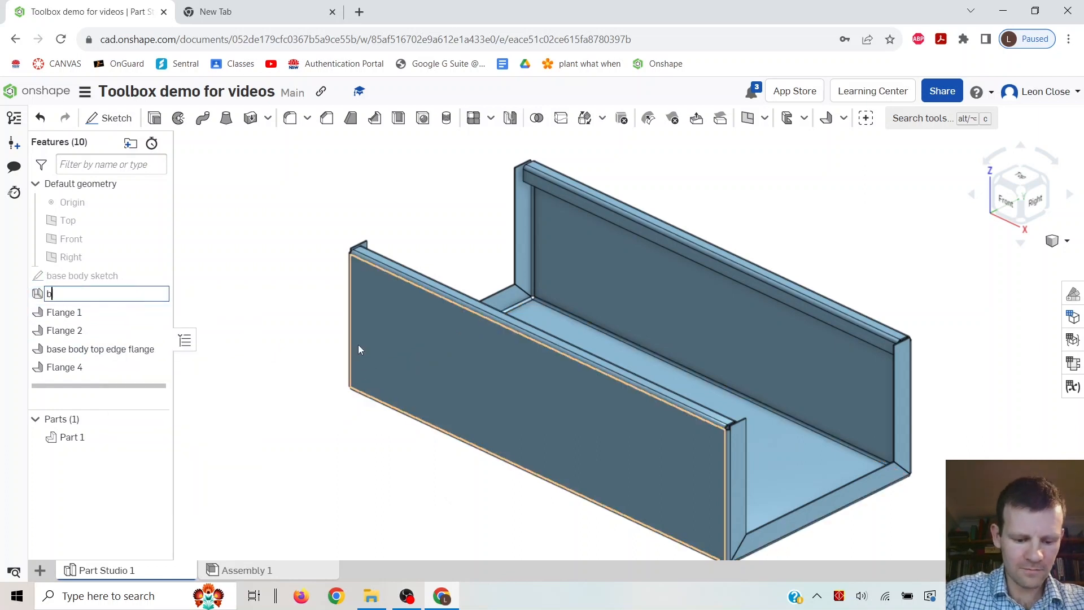
pyautogui.write('ase body s')
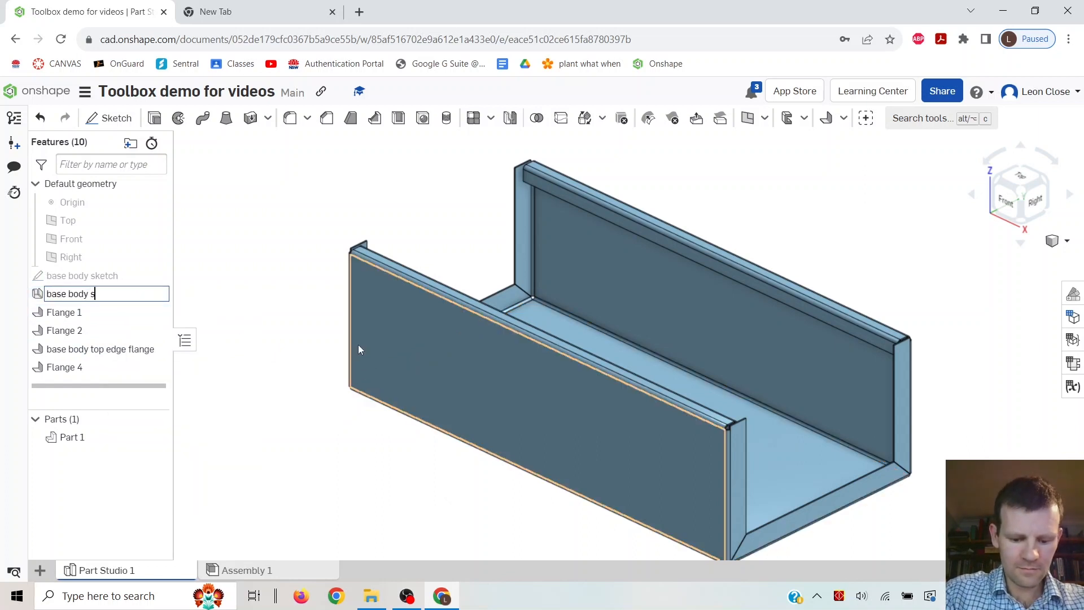
pyautogui.write('heet metal')
pyautogui.press('Return')
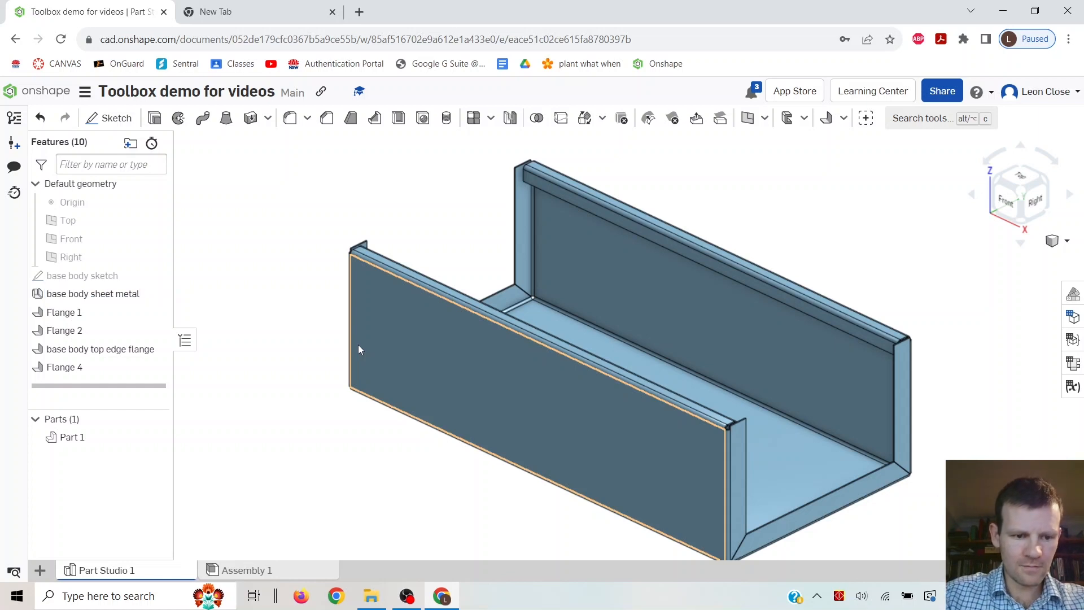
# Rename the side flange feature (Flange 1) to "base body sides".
pyautogui.rightClick(77, 314)
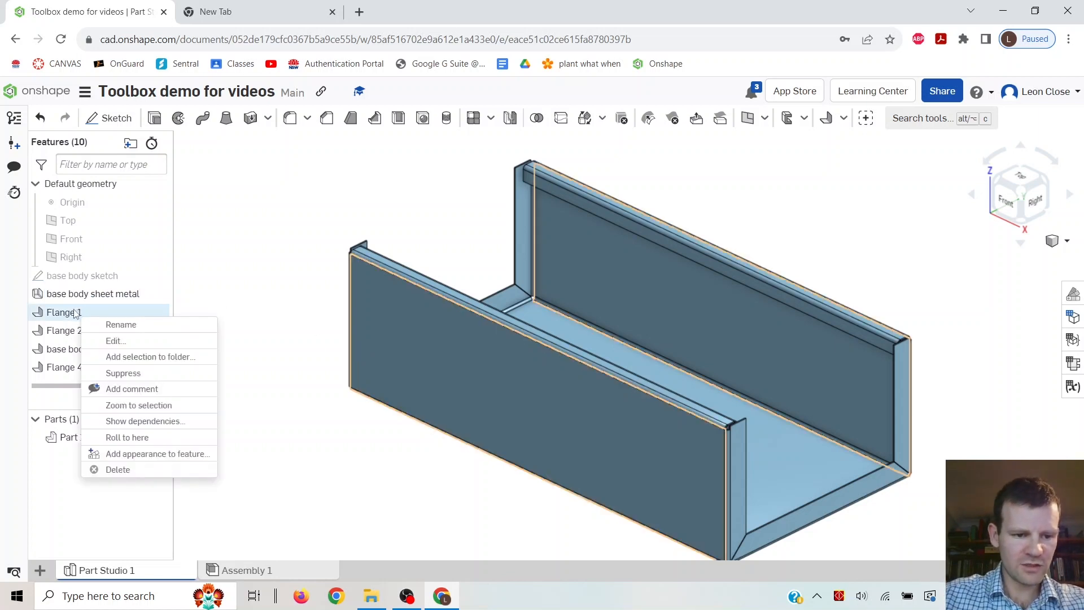
pyautogui.click(116, 322)
pyautogui.write('base ')
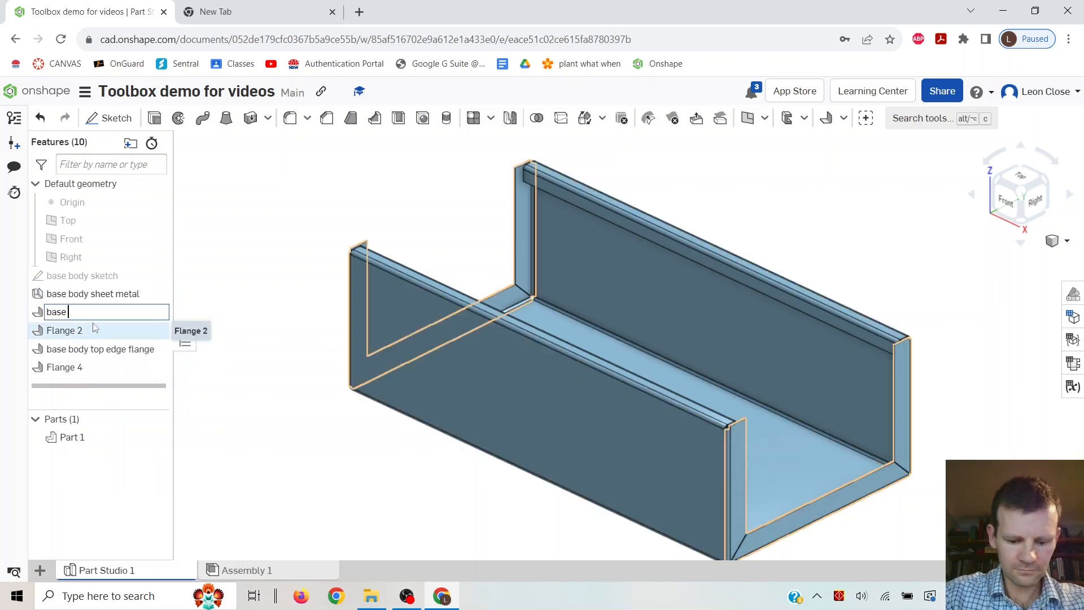
pyautogui.write('body sides')
pyautogui.press('Return')
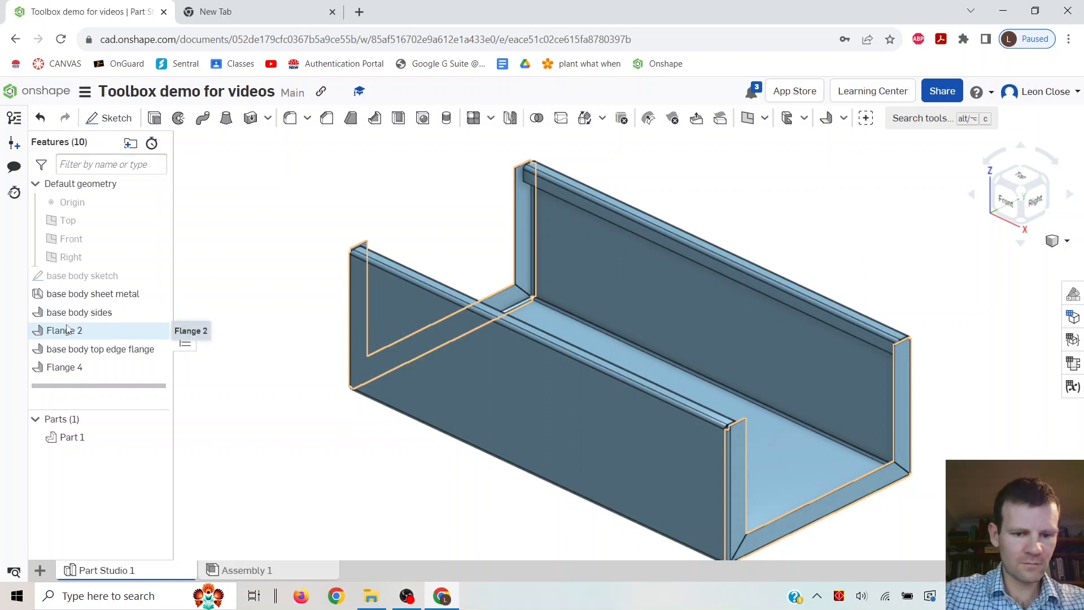
# Rename the end flange feature (Flange 2) to "base body weld tabs" in lowercase.
pyautogui.rightClick(67, 330)
pyautogui.click(120, 341)
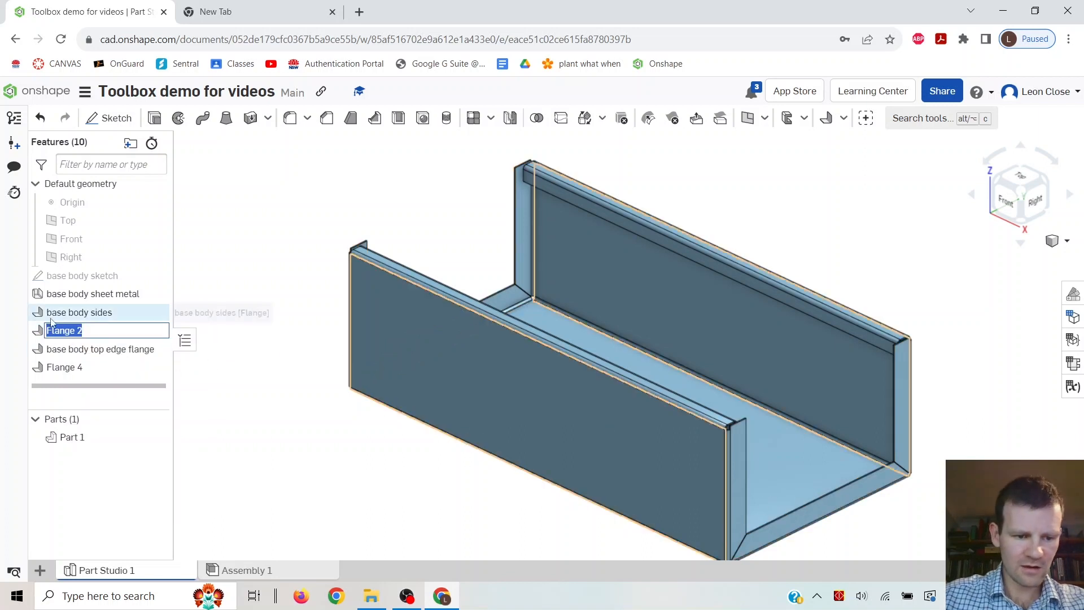
pyautogui.write('Base')
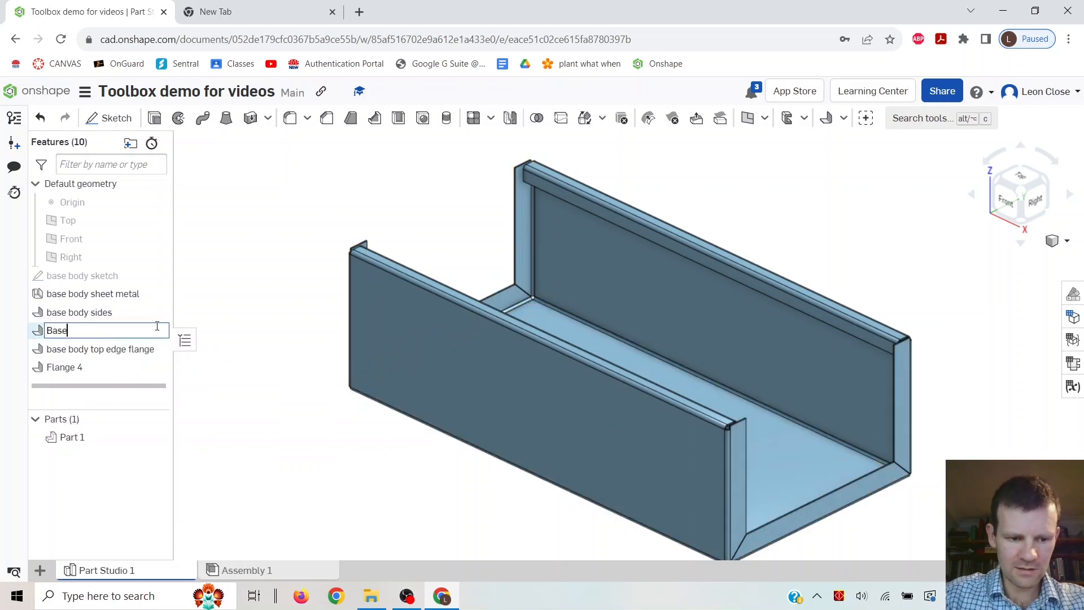
pyautogui.write(' body weld tabs')
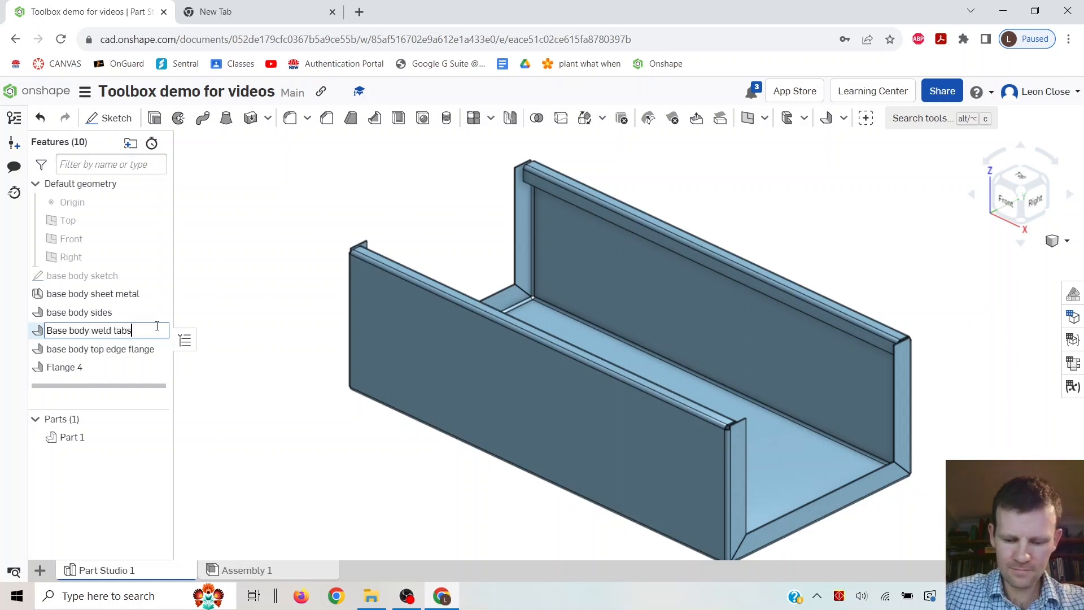
pyautogui.press('BackSpace')
pyautogui.write('b')
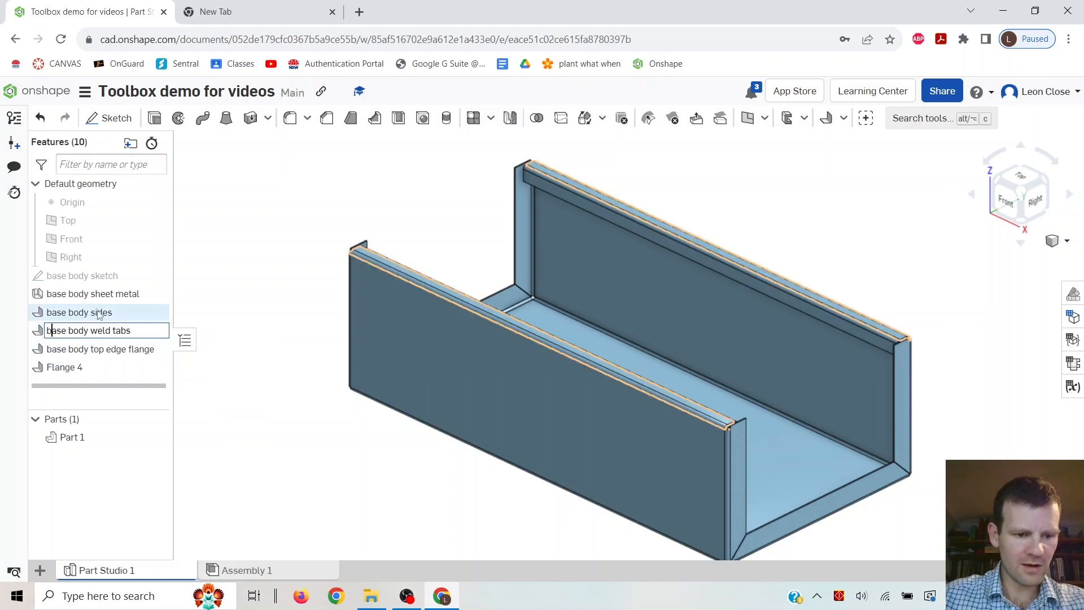
pyautogui.click(88, 351)
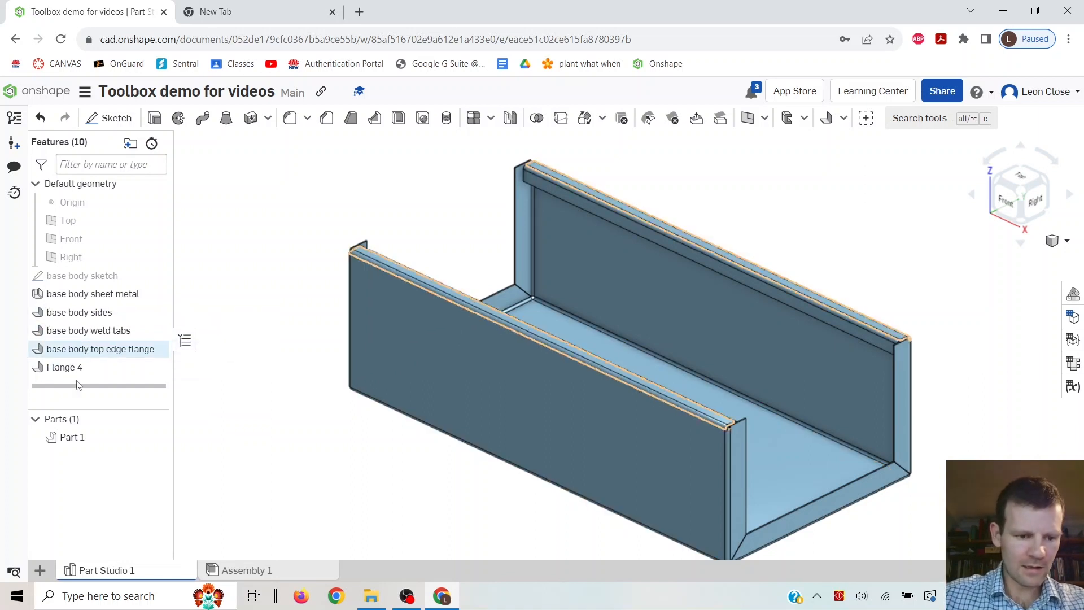
# Rename the folded rim feature (Flange 4) to "base body top edge return".
pyautogui.click(79, 374)
pyautogui.rightClick(82, 375)
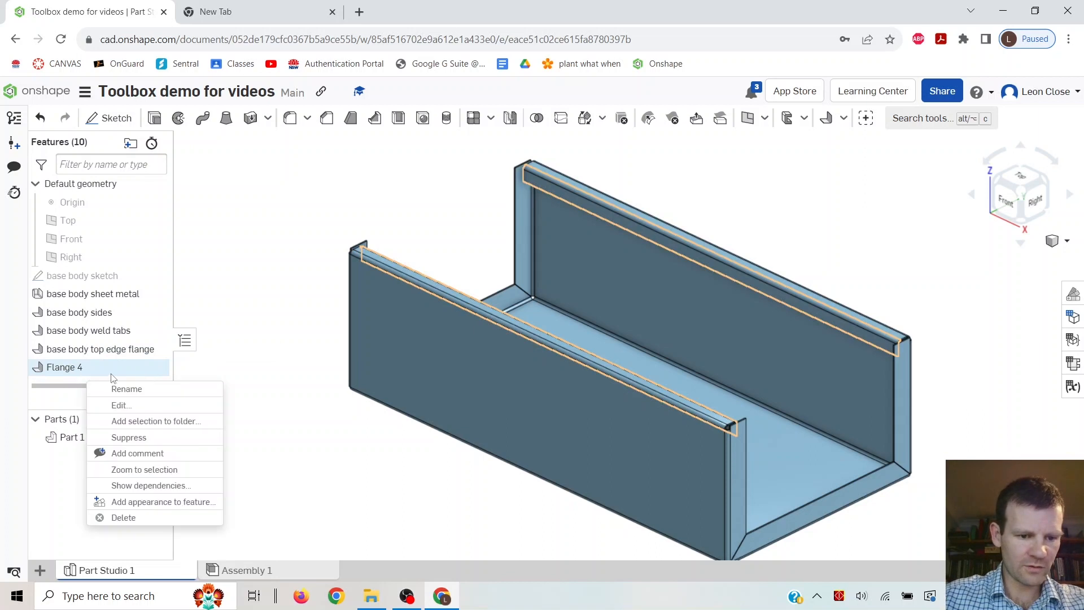
pyautogui.click(138, 389)
pyautogui.write('base')
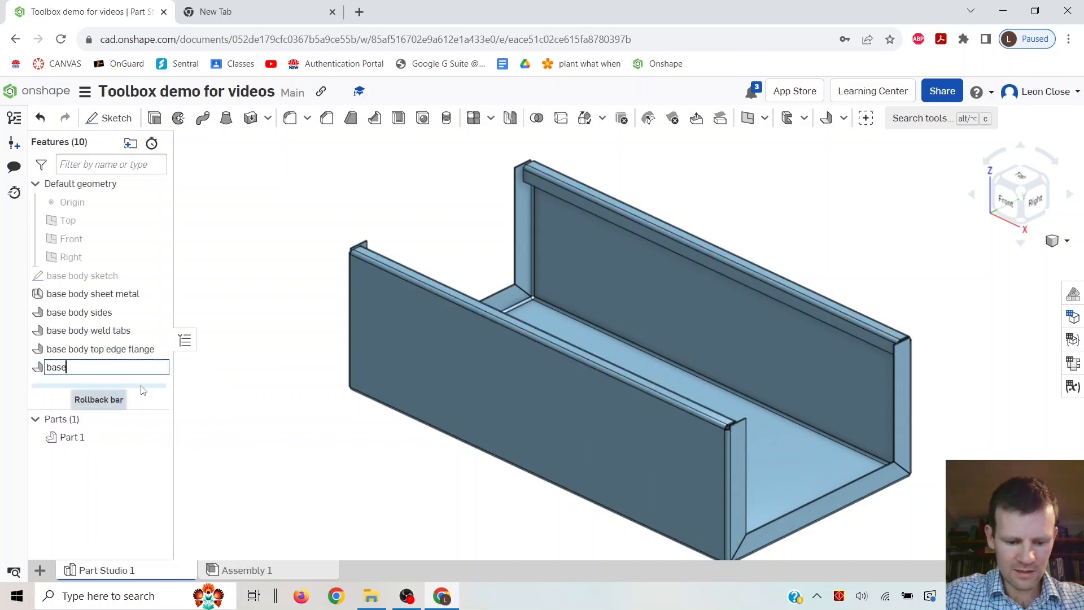
pyautogui.write(' body top edge')
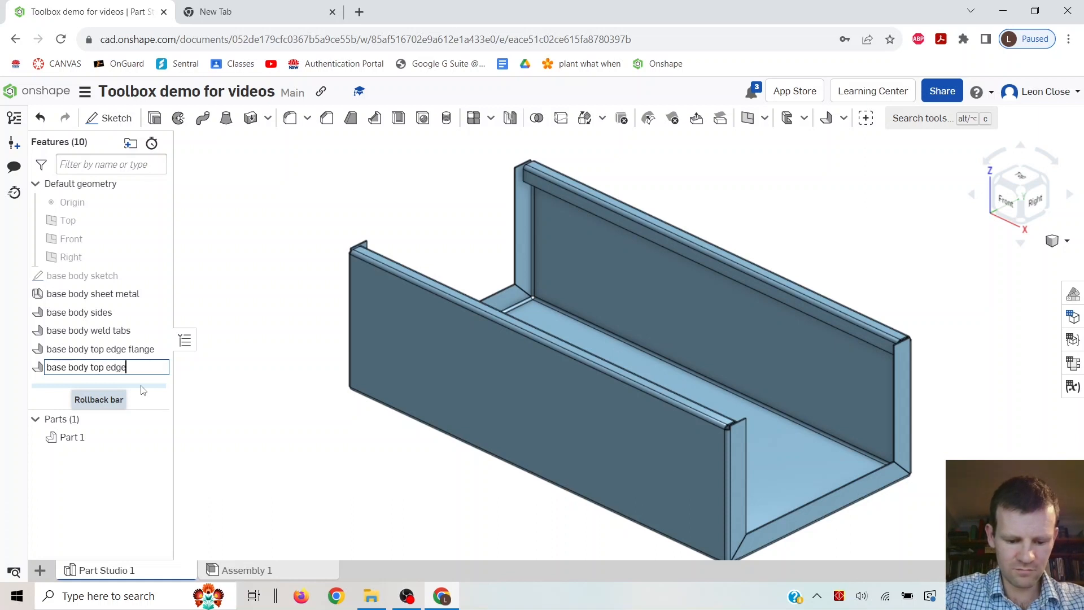
pyautogui.write(' retur')
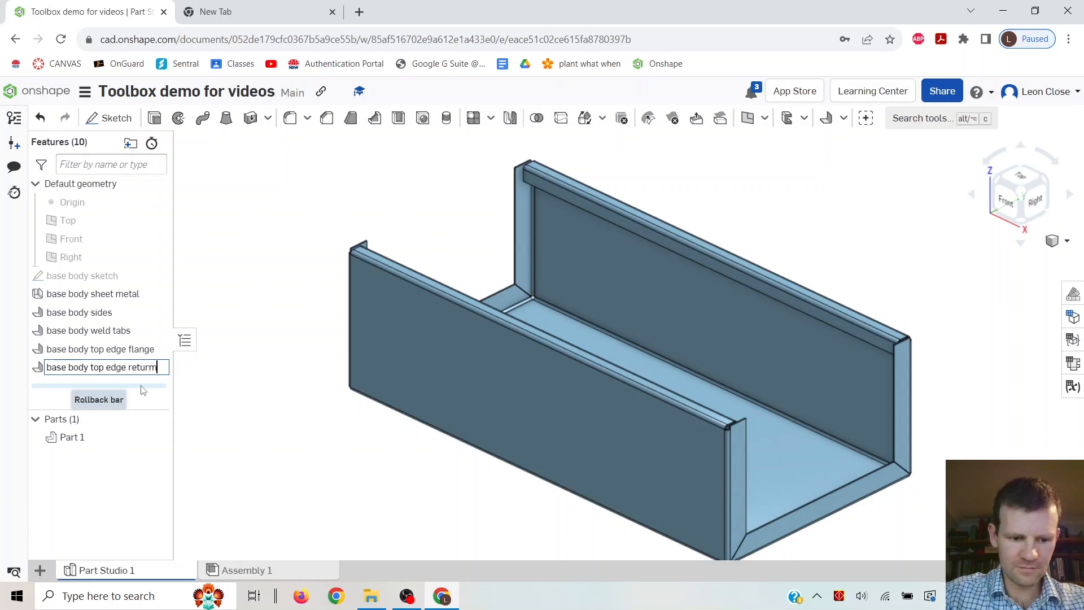
pyautogui.write('n')
pyautogui.press('Return')
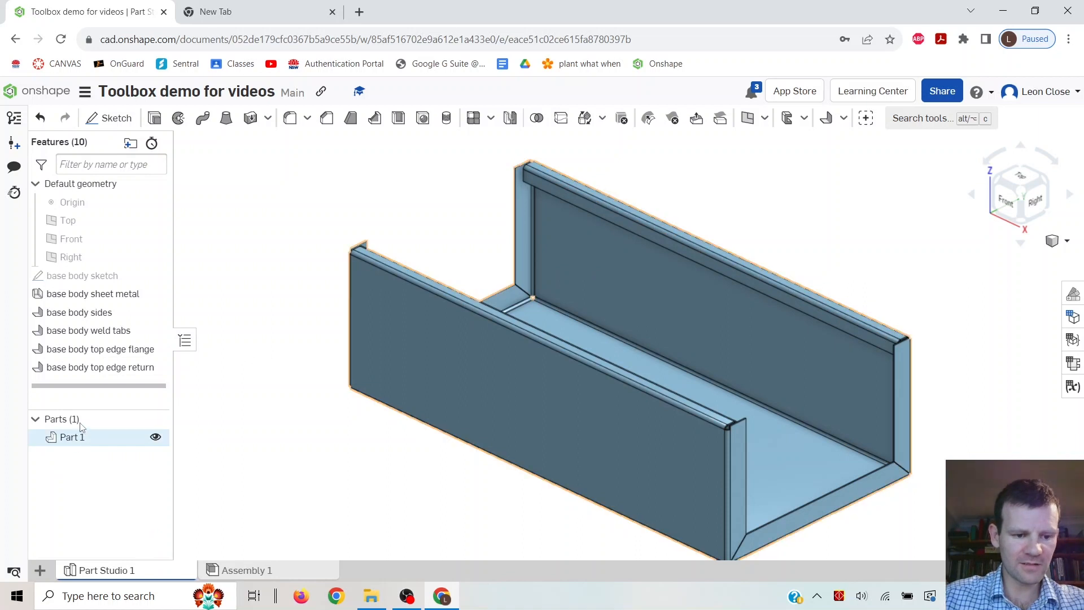
# Rename the part (Part 1) to "base body".
pyautogui.rightClick(82, 444)
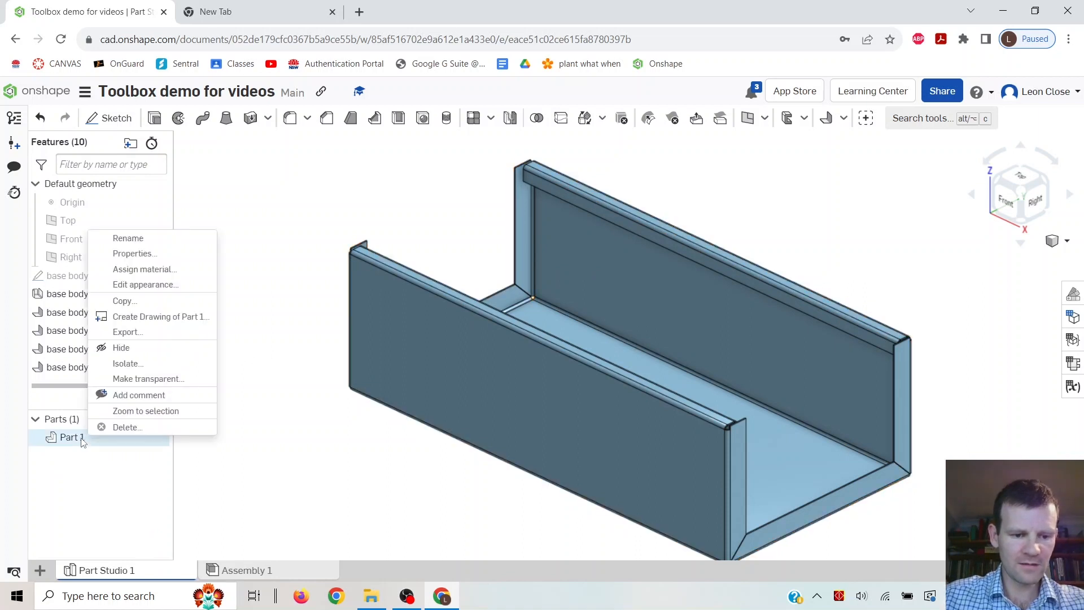
pyautogui.click(178, 238)
pyautogui.write('base bo')
pyautogui.press('Return')
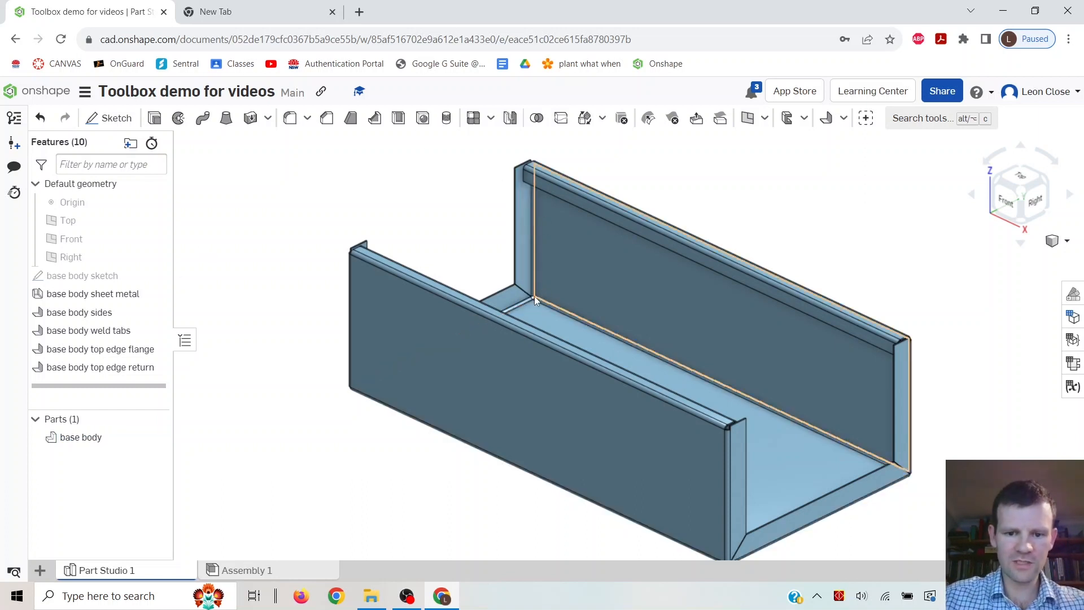